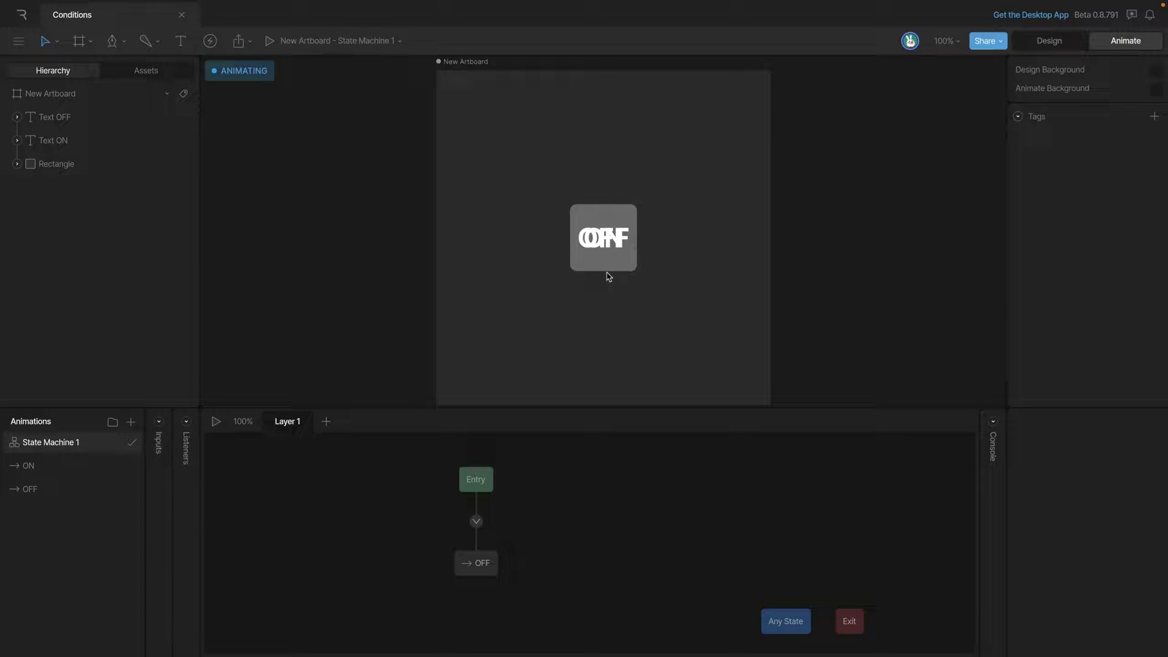
Step: Move the rectangle and Text OFF layers apart to reveal both text layers
left_click_drag(610, 273, 570, 272)
left_click(603, 238)
left_click_drag(602, 354, 611, 373)
left_click(608, 375)
Step: Open the ON animation and expand its Text OFF, Text ON and Rectangle tracks
left_click(44, 472)
left_click(161, 450)
left_click(161, 497)
left_click(161, 544)
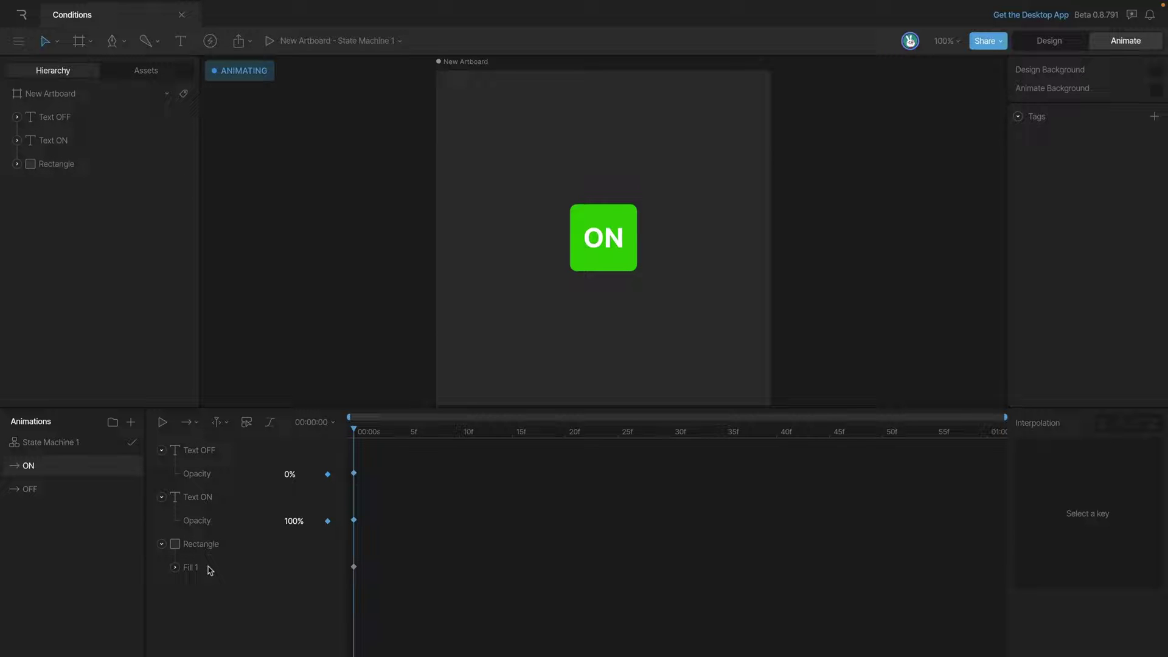
Step: Review the OFF animation's Text OFF, Text ON and Rectangle keys, then return to State Machine 1
left_click(38, 489)
left_click(161, 451)
left_click(161, 497)
left_click(162, 544)
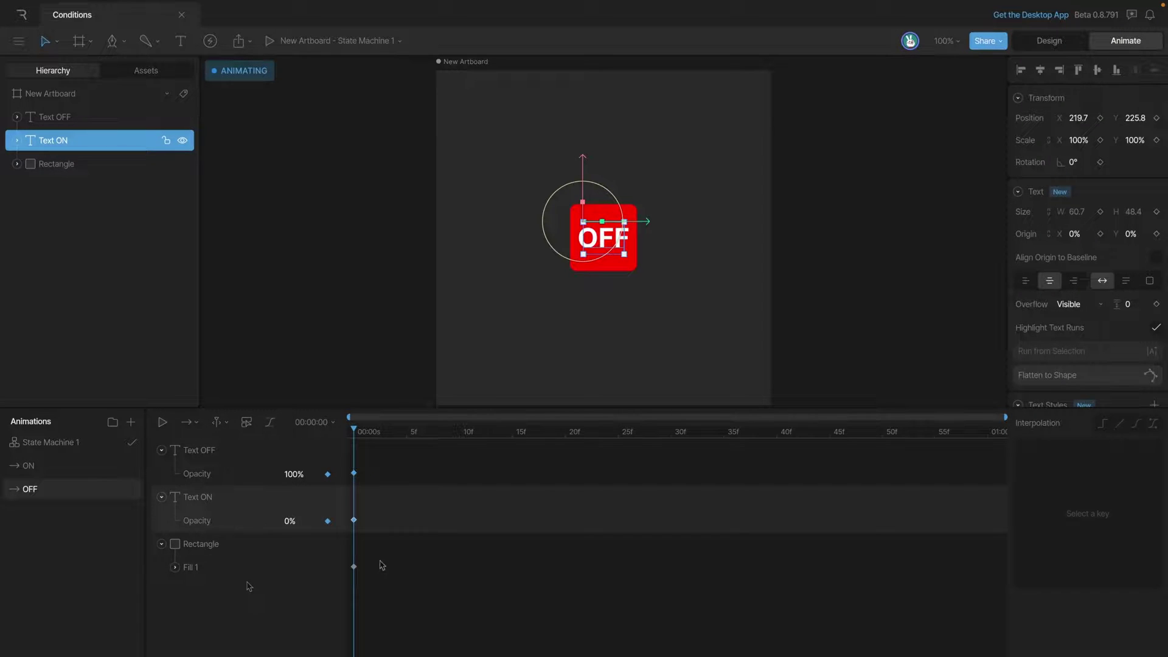
left_click(61, 450)
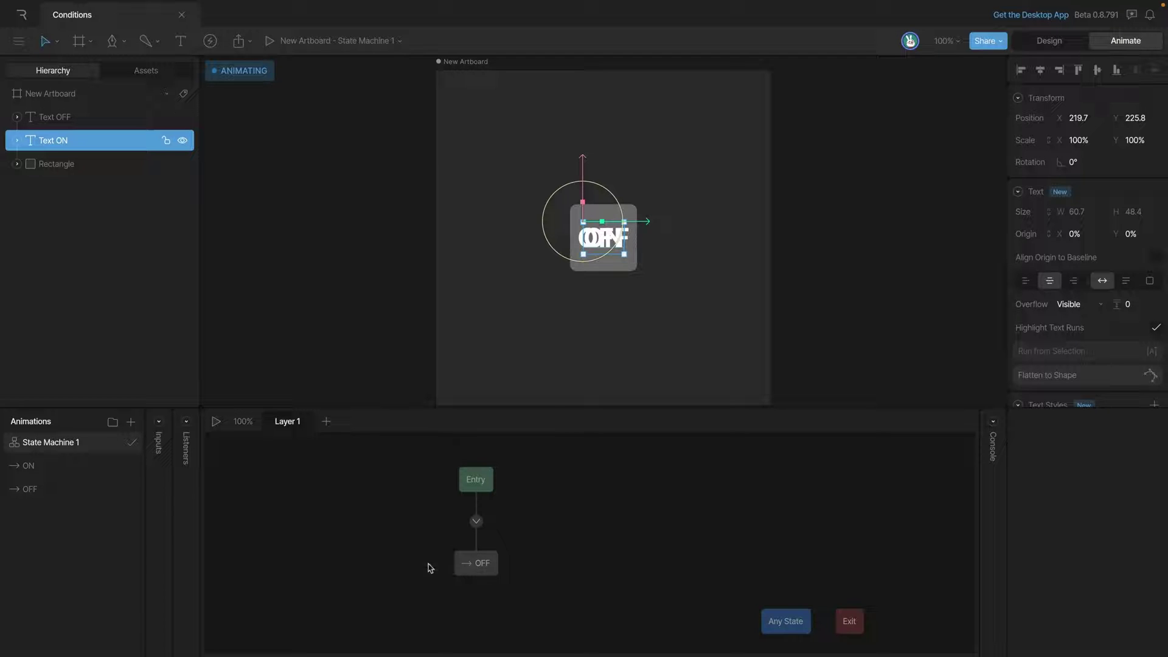
Step: Preview the state machine, then add an ON state linked by a transition from OFF
key("space")
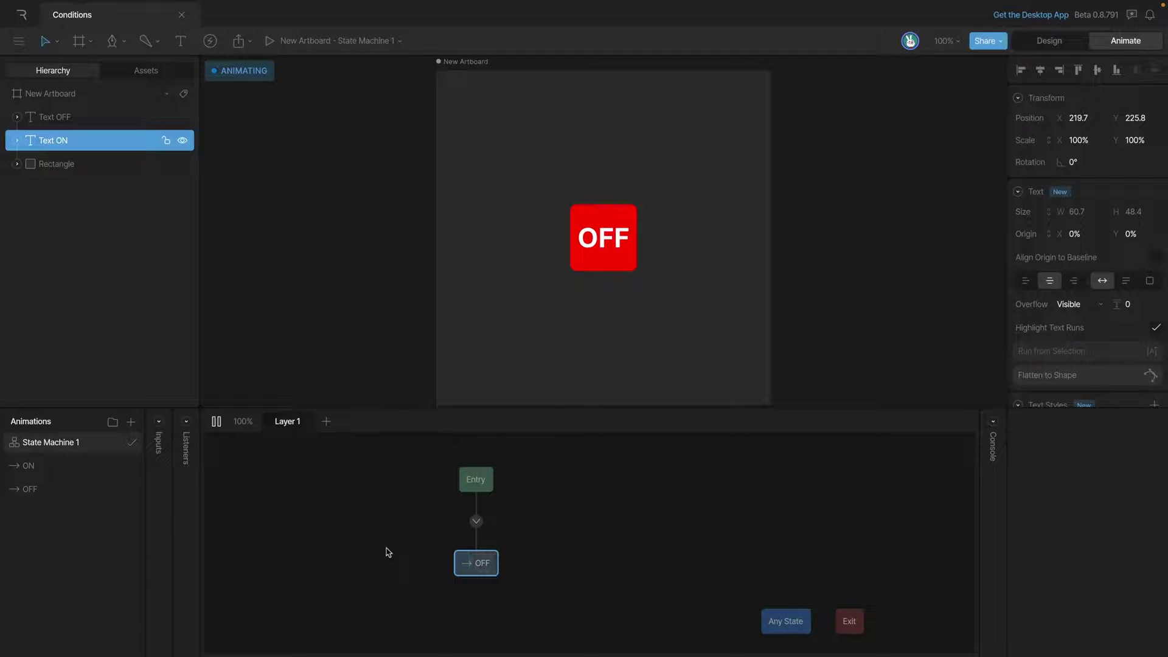
key("space")
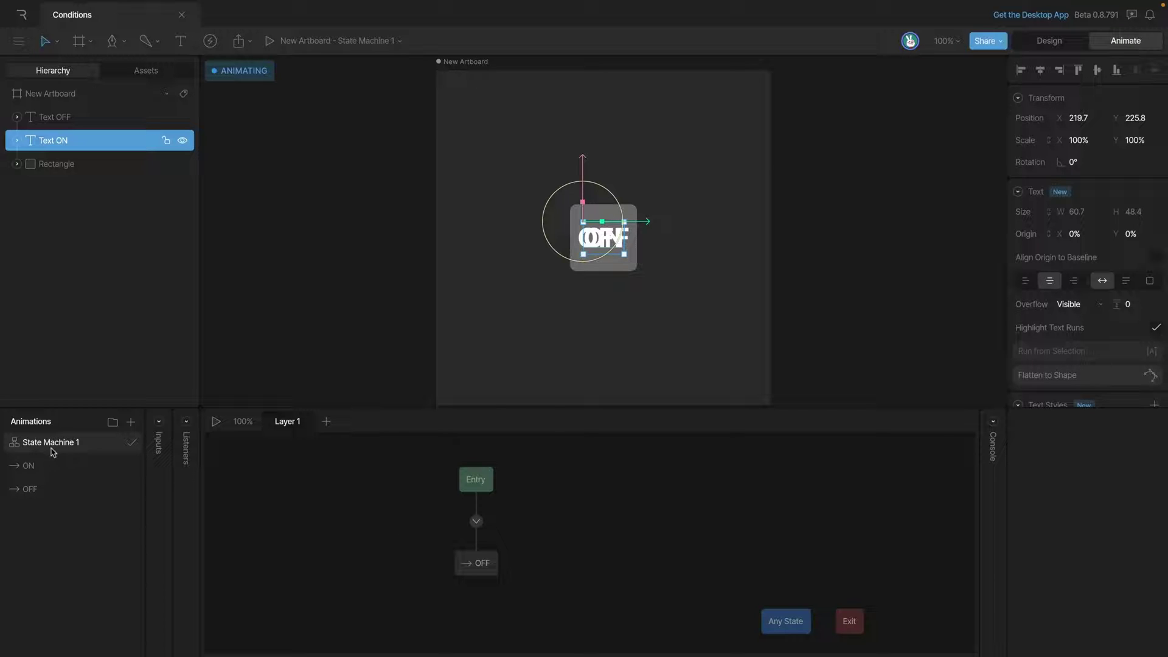
left_click_drag(38, 463, 606, 565)
left_click_drag(503, 565, 642, 563)
Step: Play the state machine to confirm it switches to the green ON button
left_click(616, 600)
key("space")
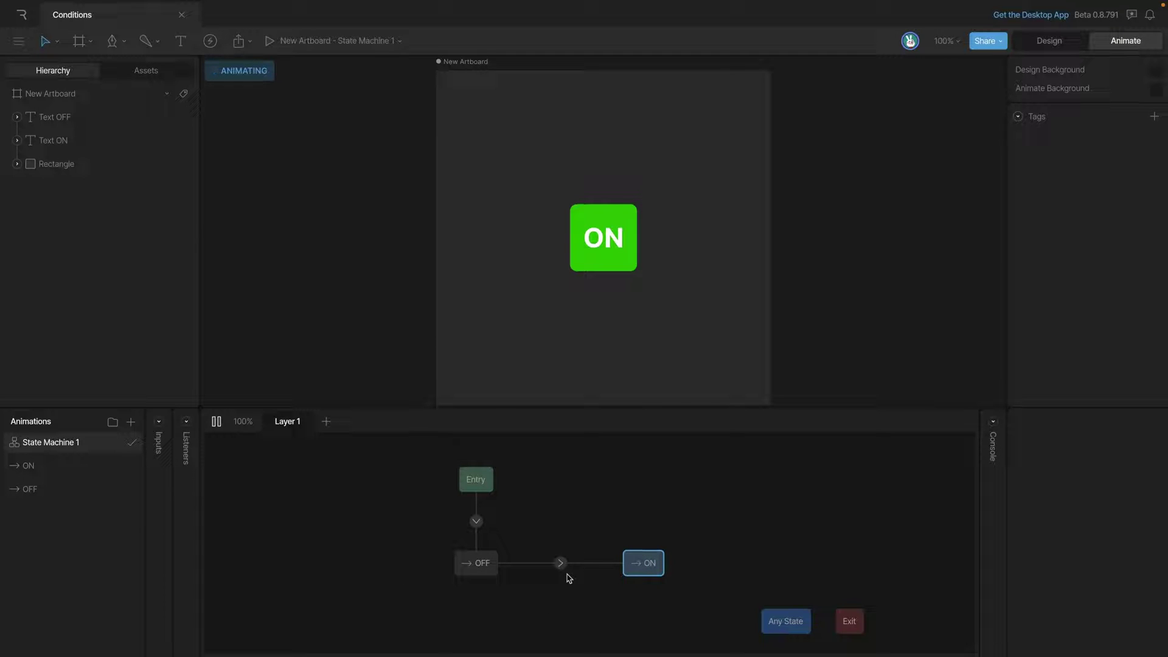
key("space")
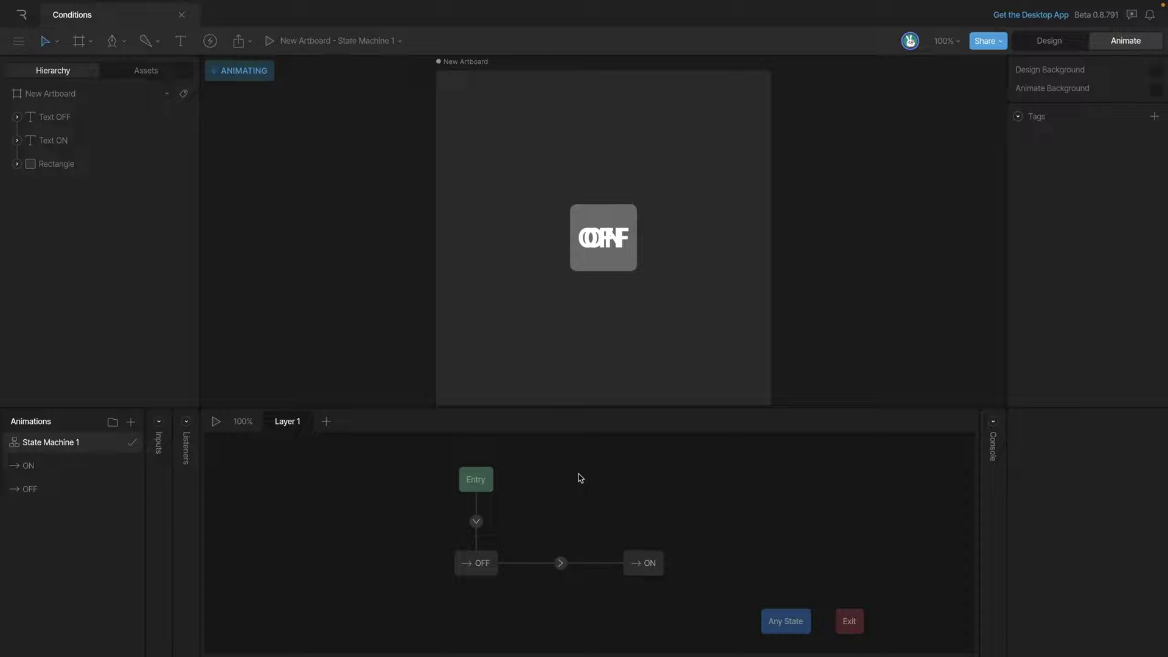
Step: Add a Boolean input renamed 'ON' and select the OFF to ON transition
left_click(158, 424)
left_click(266, 422)
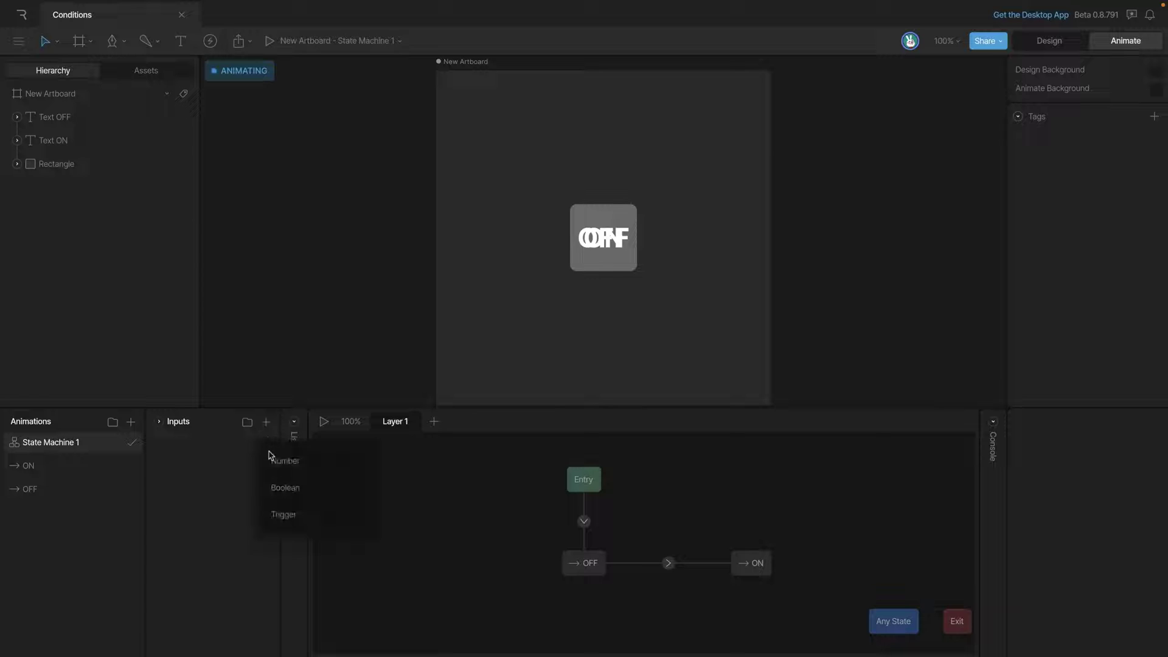
left_click(272, 487)
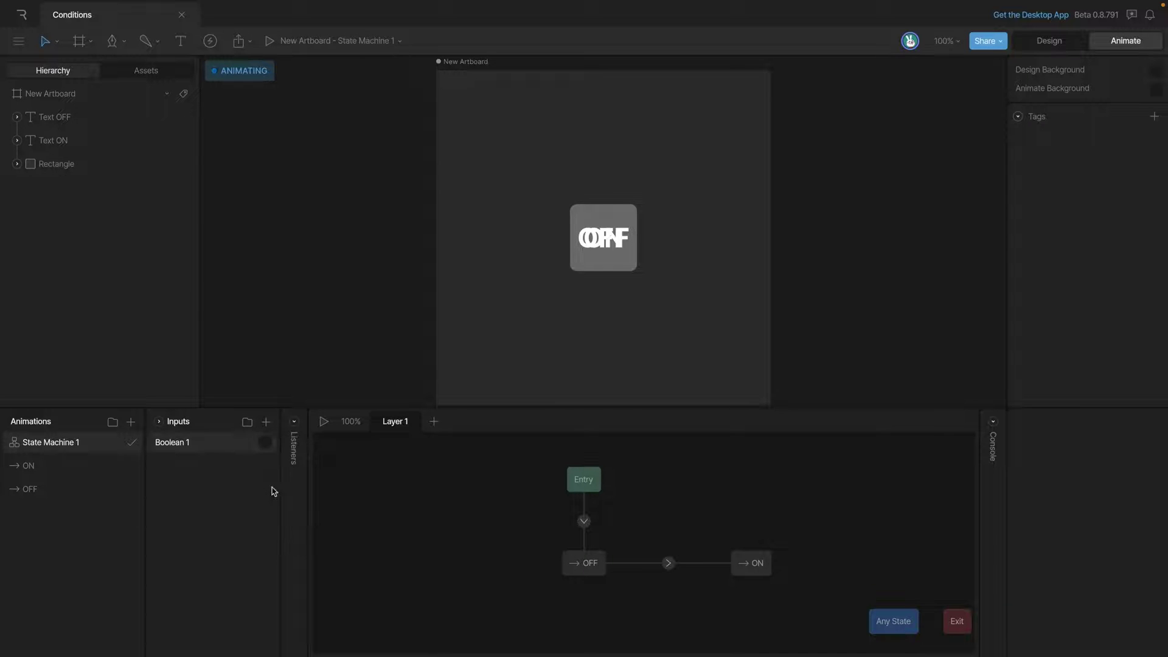
double_click(186, 451)
type("ON")
key("Return")
mouse_move(608, 594)
left_click(669, 564)
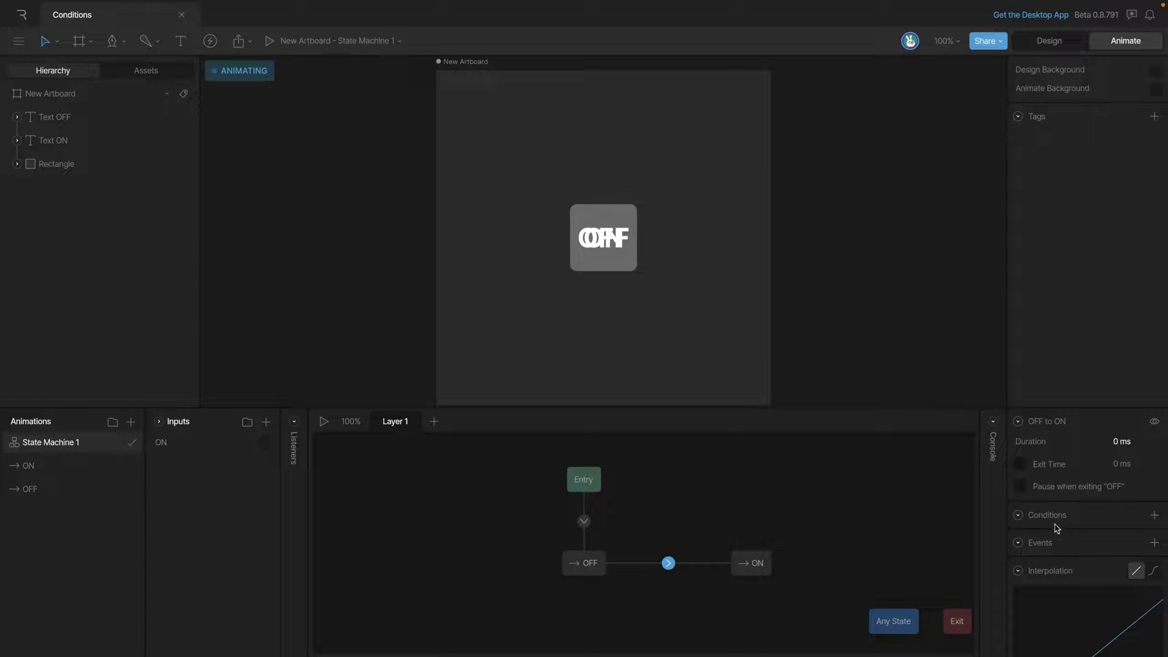
Step: Add an ON = true condition to the OFF to ON transition
left_click(1154, 517)
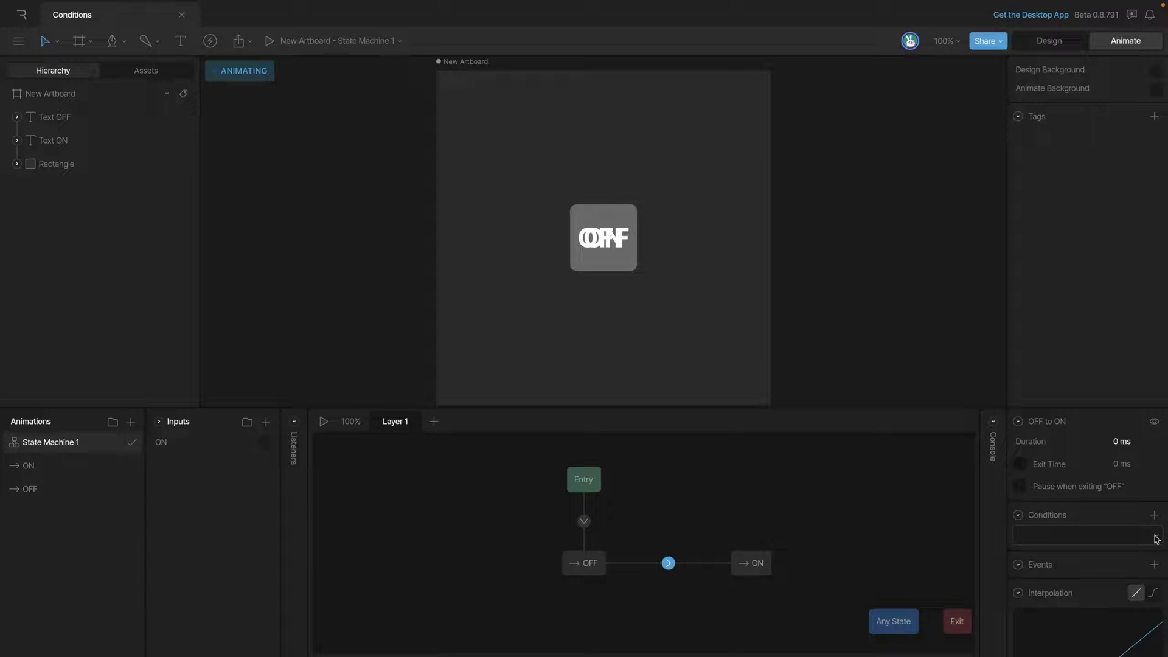
left_click(1156, 539)
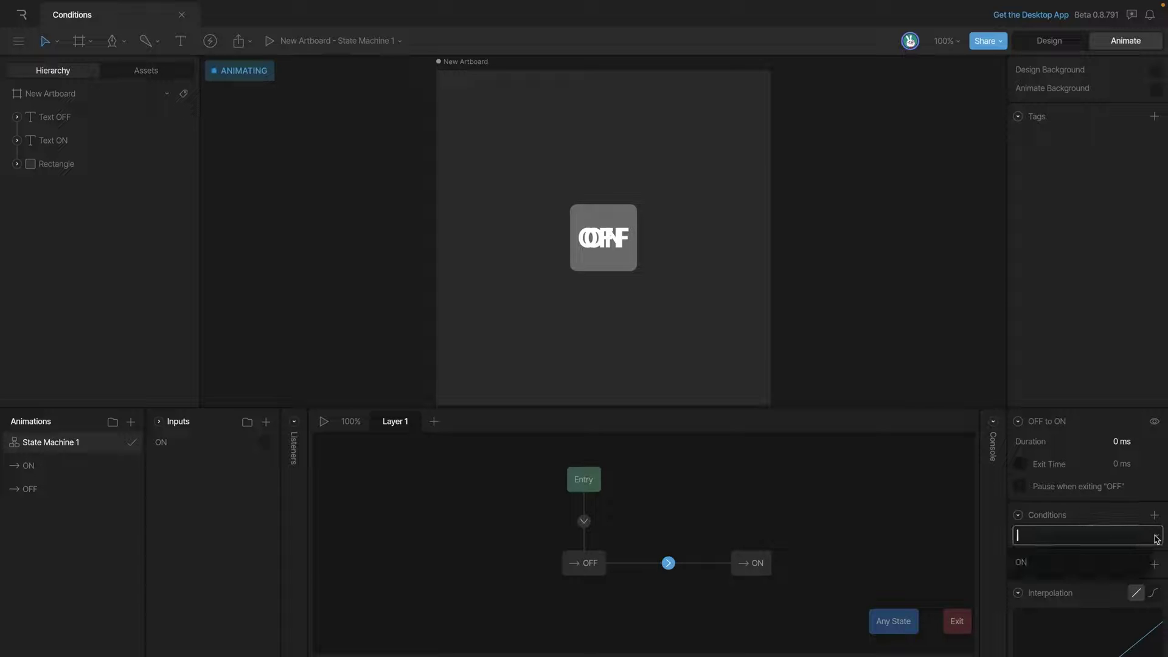
left_click(1027, 565)
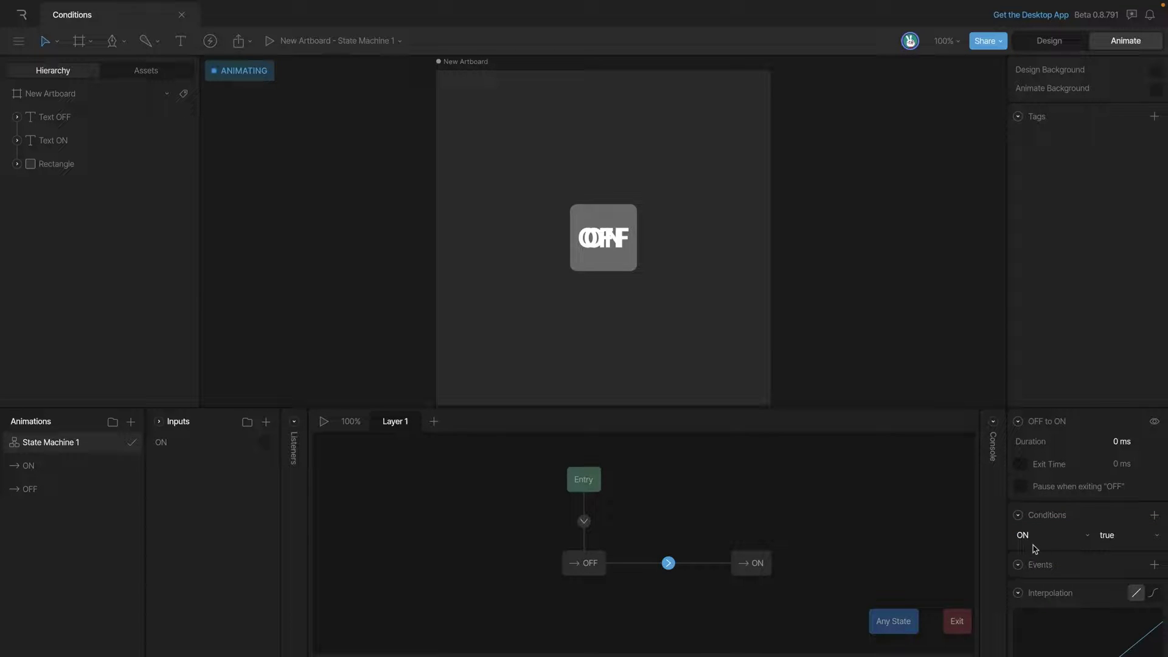
left_click(1122, 541)
left_click(1116, 543)
Step: Play the state machine, switch the ON input on to turn green, then stop
left_click(324, 421)
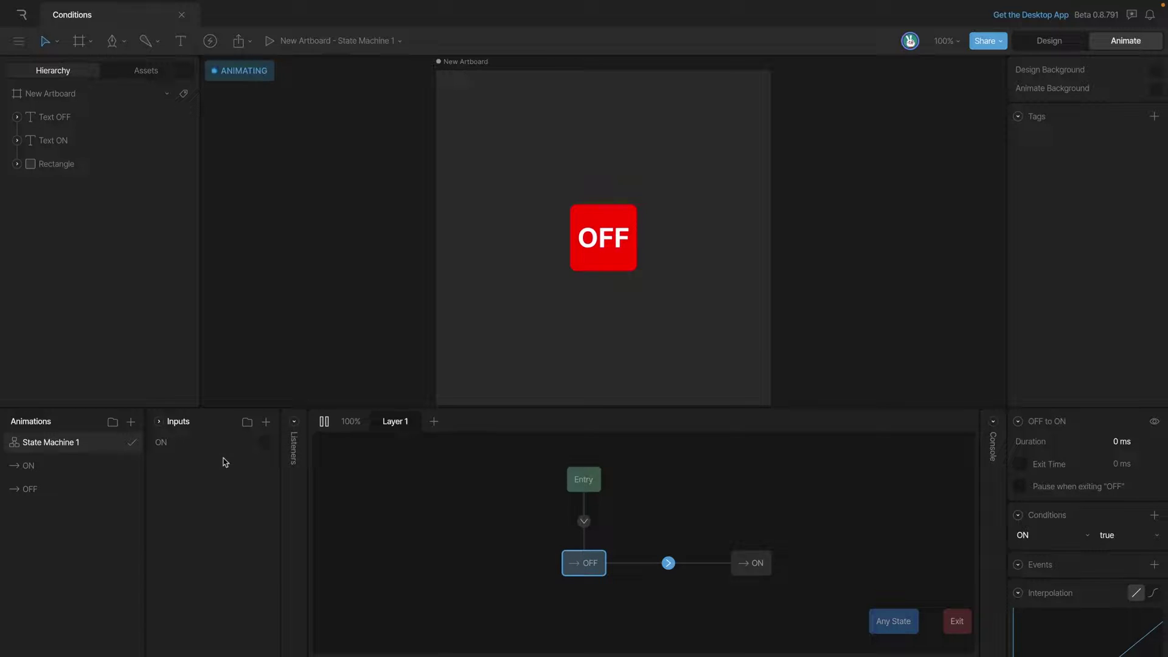
left_click(265, 443)
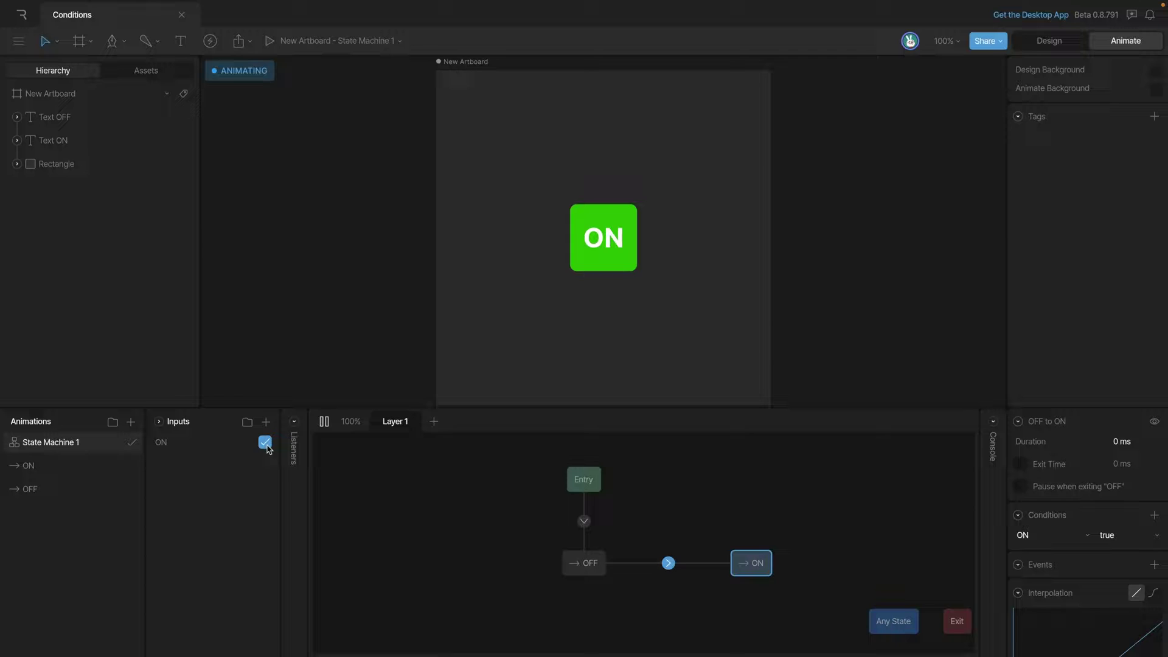
left_click(325, 422)
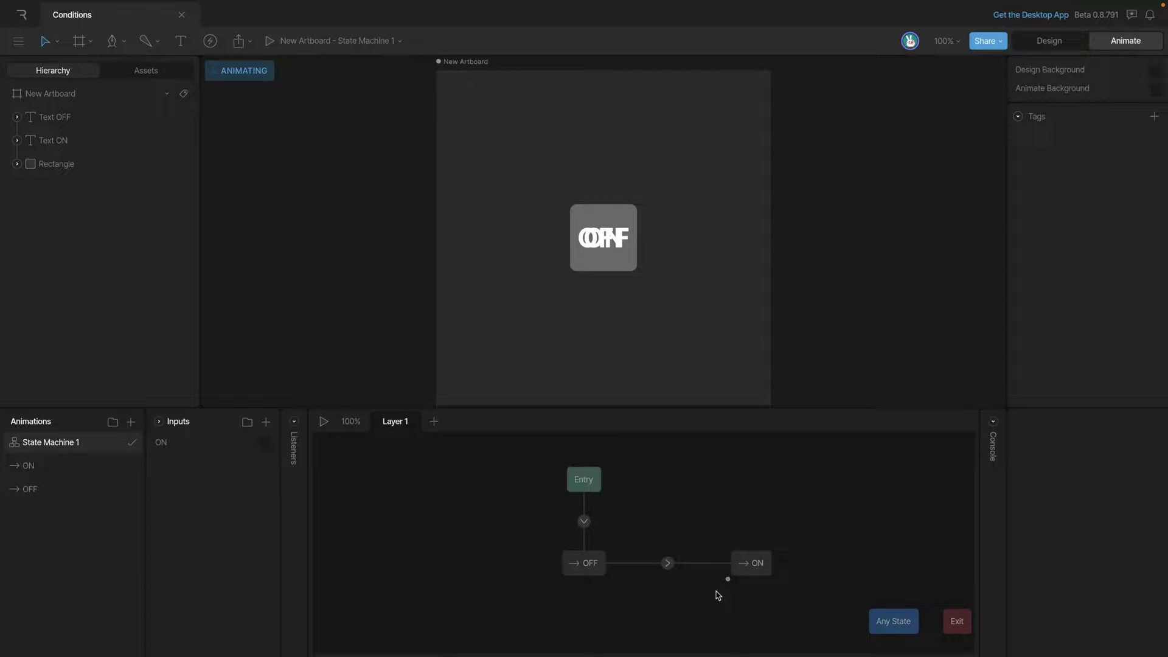
Step: Draw a transition from ON back to OFF with the condition ON = false
left_click_drag(725, 577, 609, 576)
left_click(660, 564)
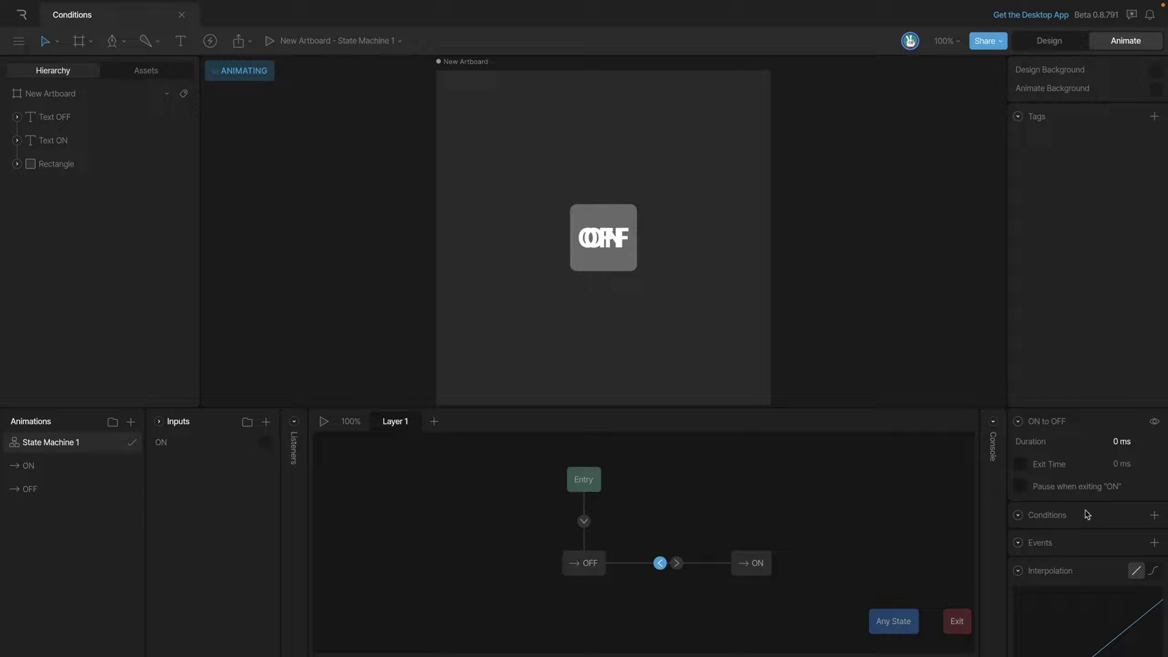
left_click(1154, 516)
left_click(1116, 535)
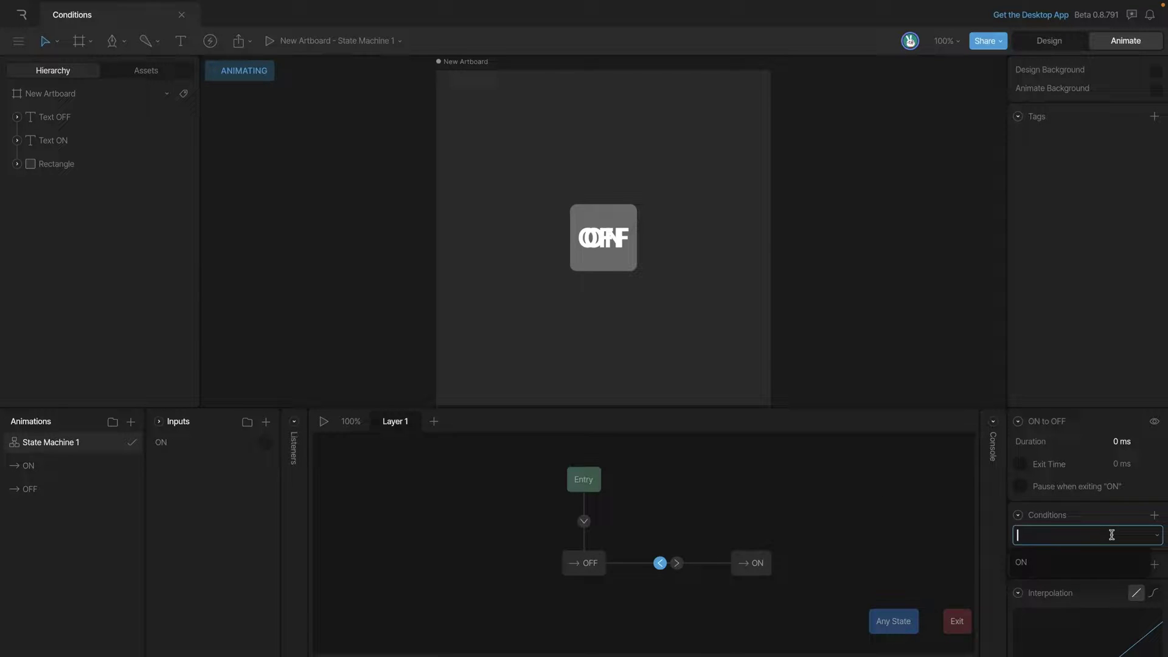
left_click(1028, 563)
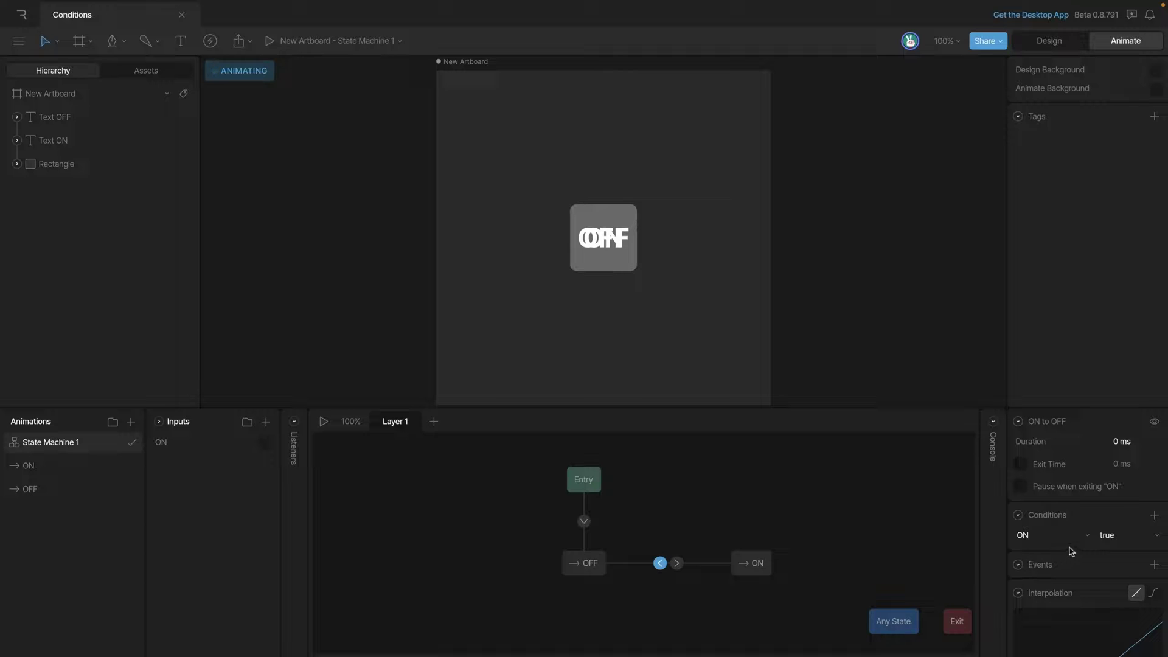
left_click(1125, 540)
left_click(1115, 558)
Step: Play the state machine, toggle ON several times between green and red, then stop
left_click(323, 421)
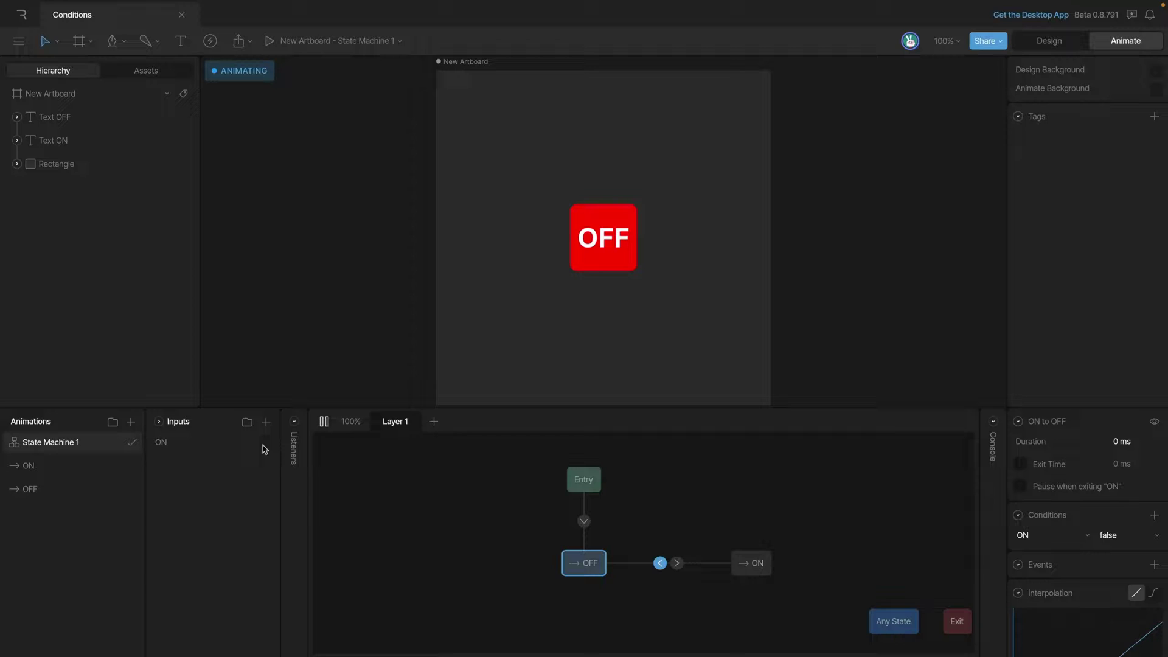
left_click(264, 443)
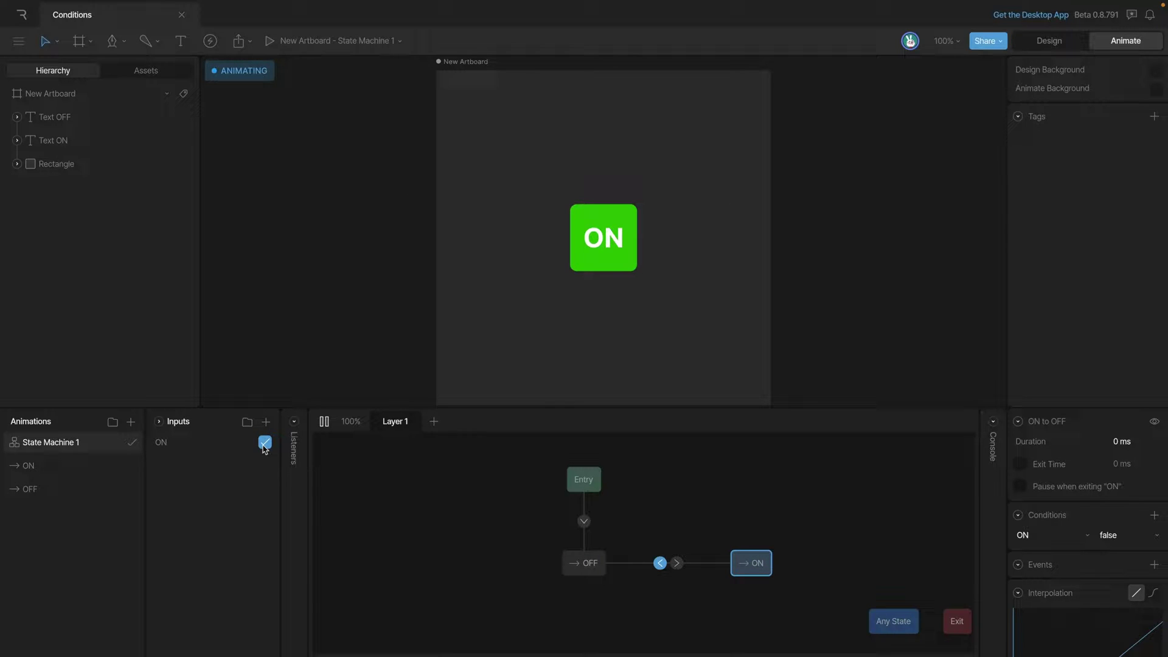
left_click(264, 445)
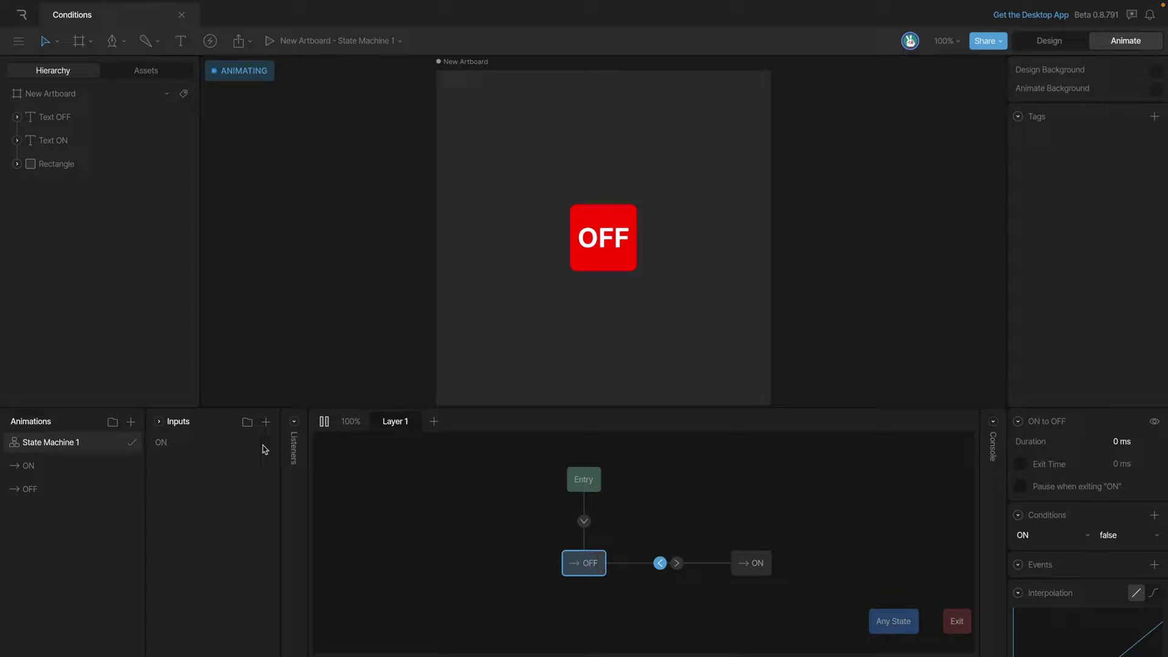
left_click(264, 443)
left_click(264, 443)
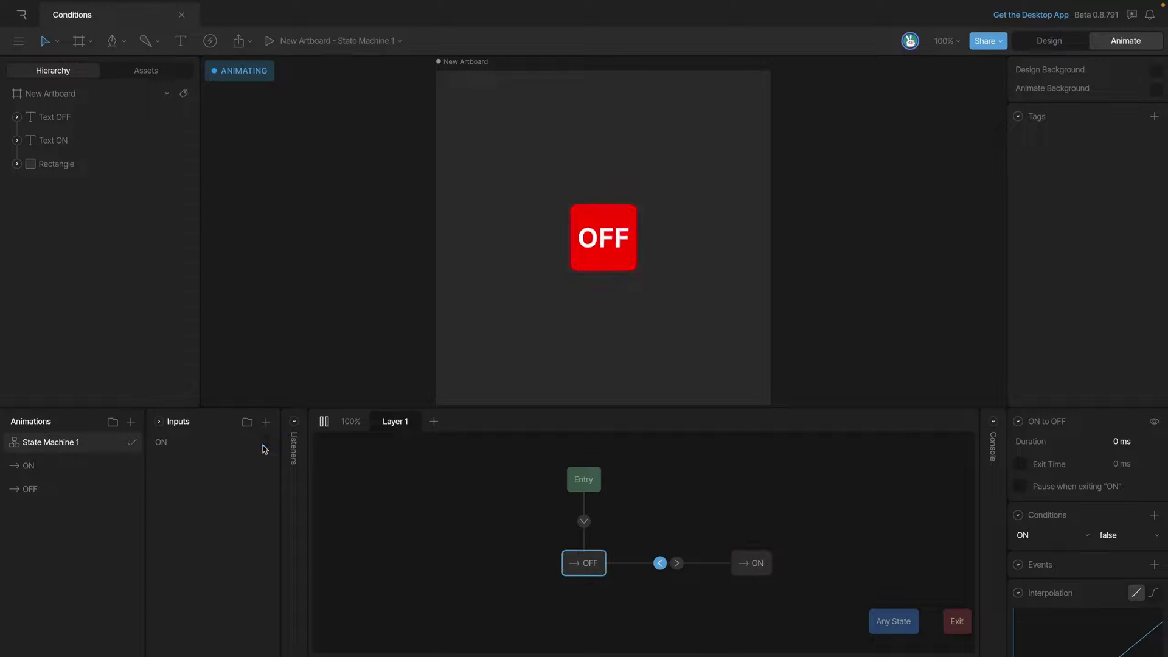
left_click(323, 422)
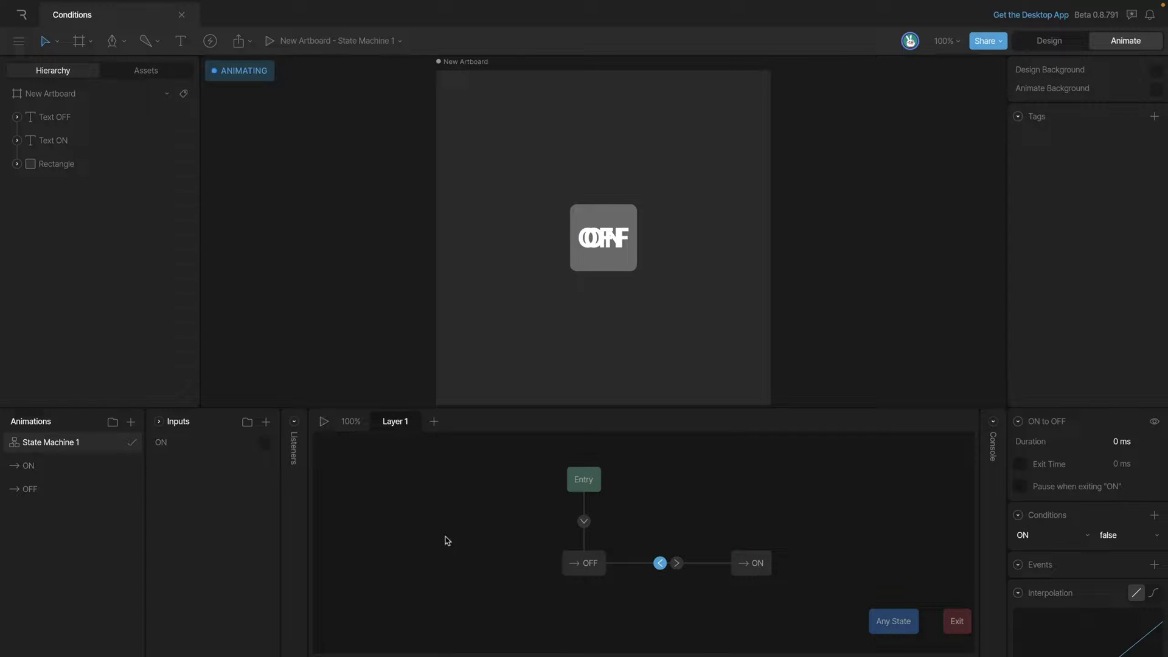
Step: Set both OFF/ON transitions to a 300 ms duration
left_click_drag(643, 526, 695, 584)
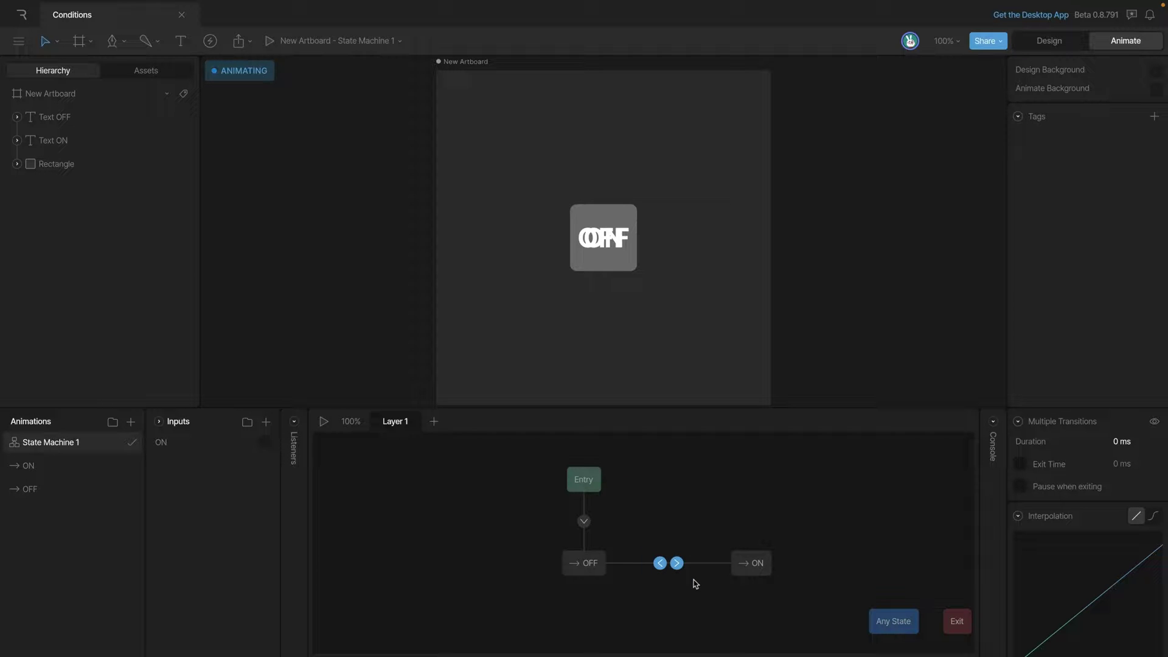
left_click(1130, 444)
key("Return")
Step: Play the state machine, toggle the ON input repeatedly, then stop playback
left_click(324, 421)
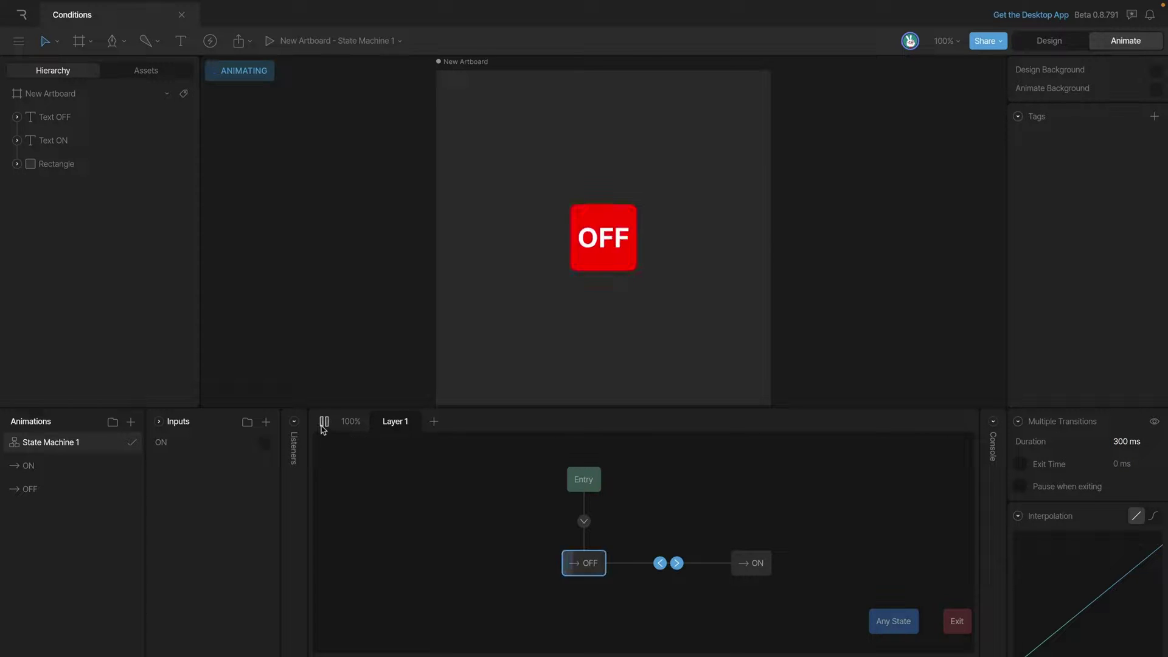
left_click(265, 444)
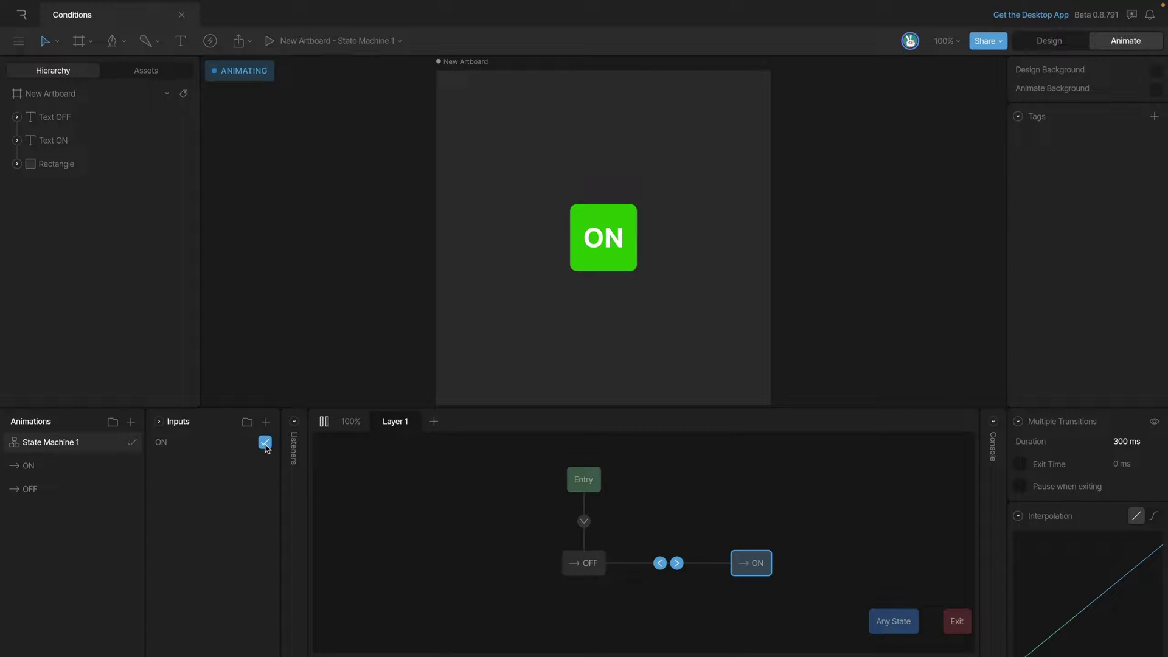
left_click(265, 443)
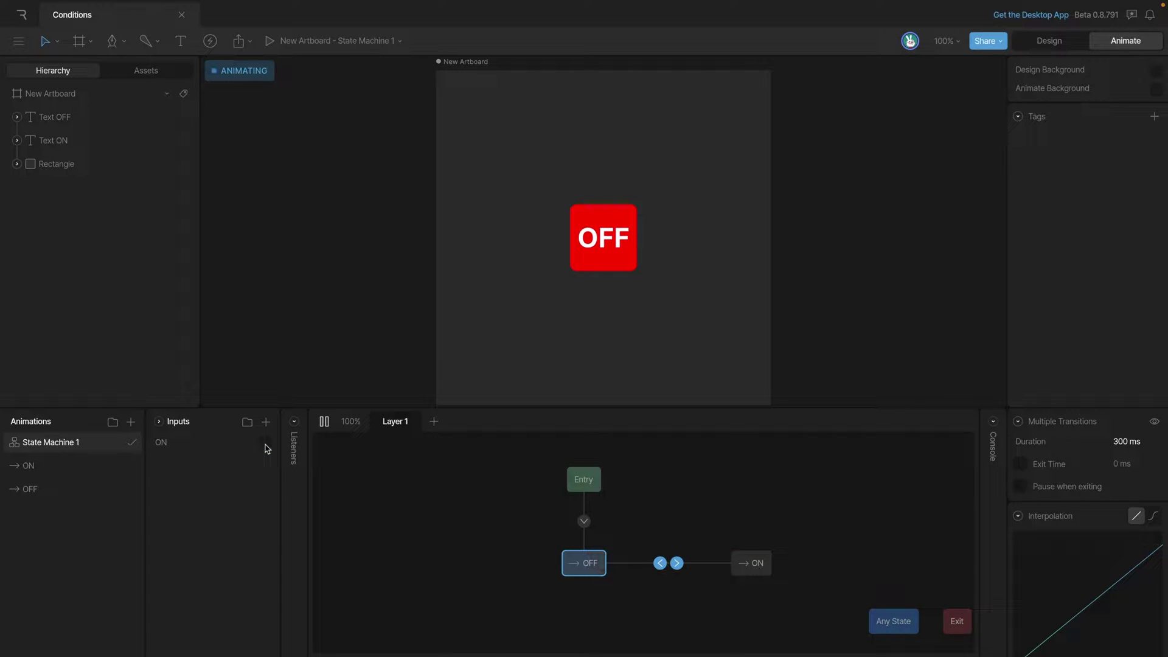
left_click(266, 443)
left_click(265, 443)
left_click(487, 523)
key("space")
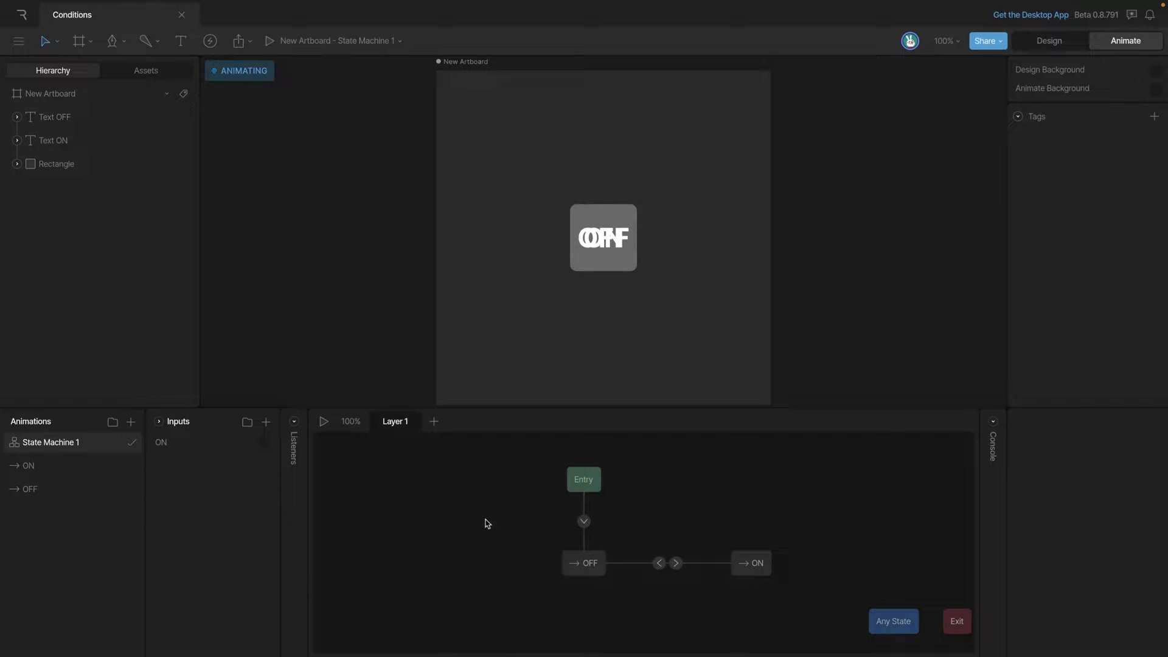
Step: Add a Number input and delete the ON condition from the OFF to ON transition
left_click(266, 422)
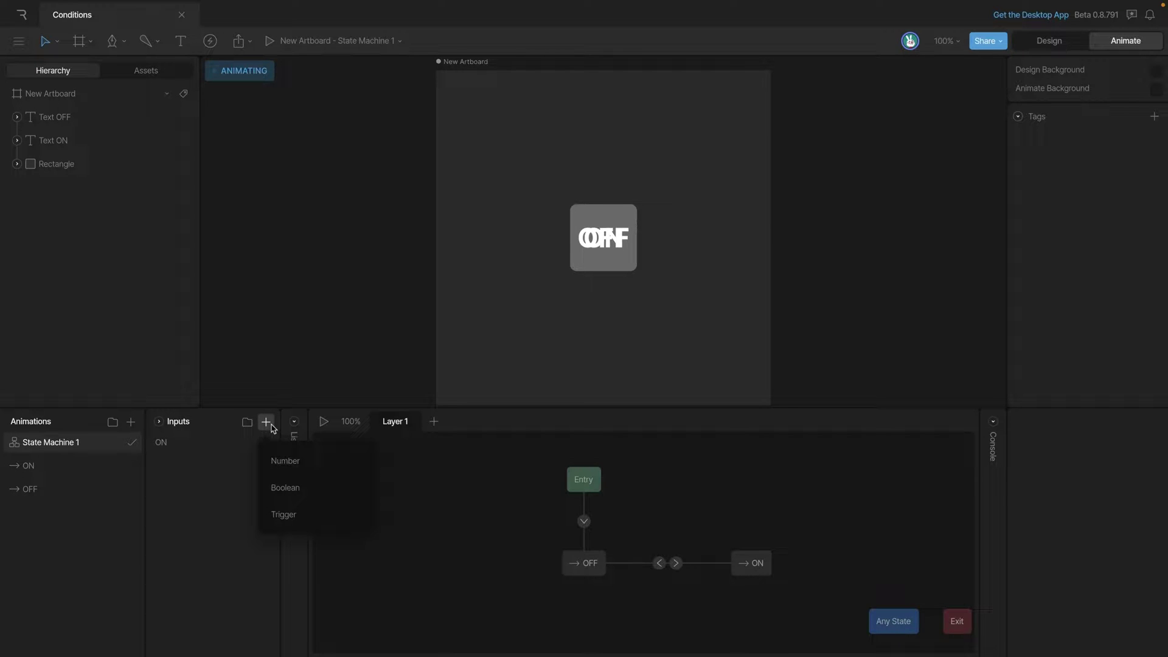
left_click(283, 462)
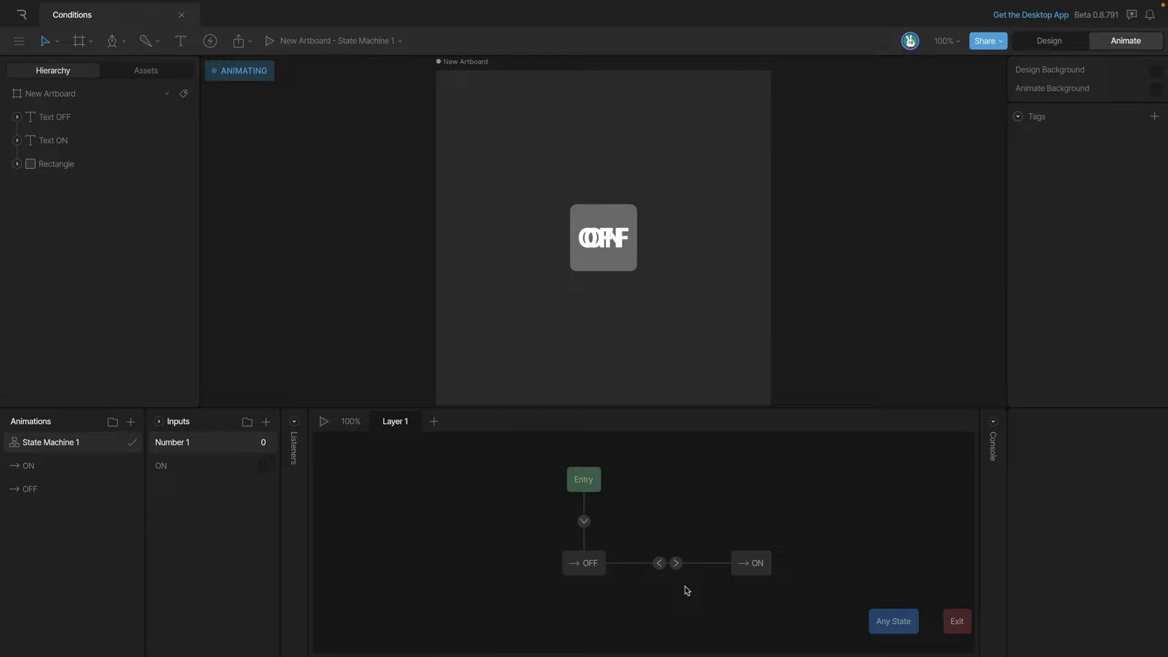
left_click(677, 564)
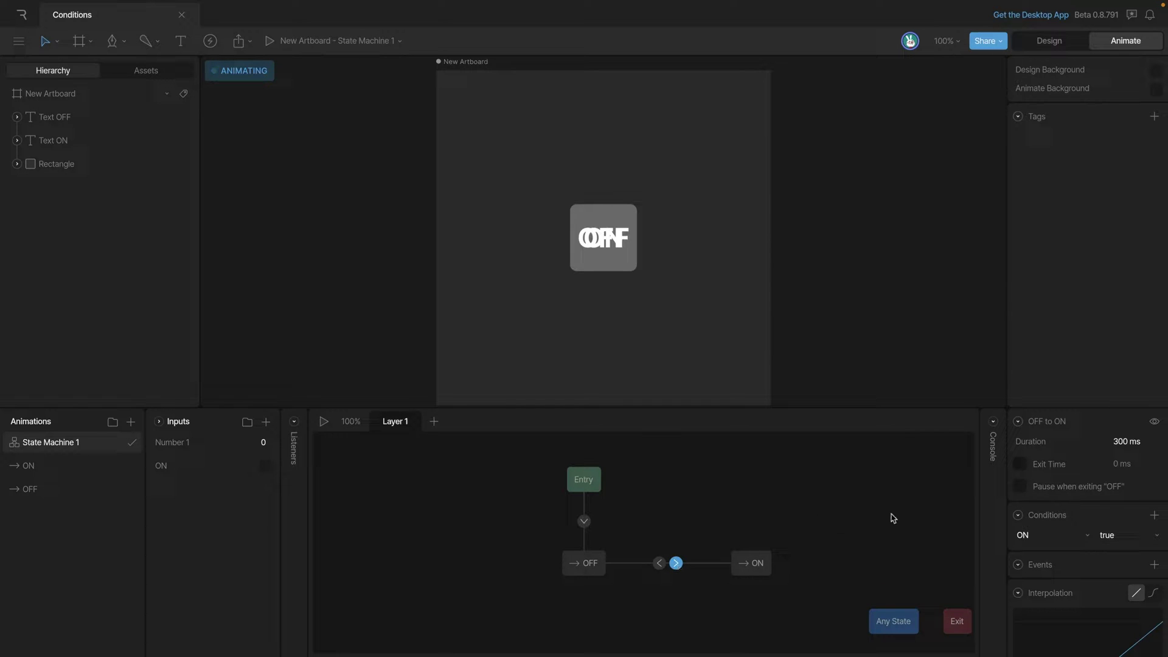
right_click(1073, 534)
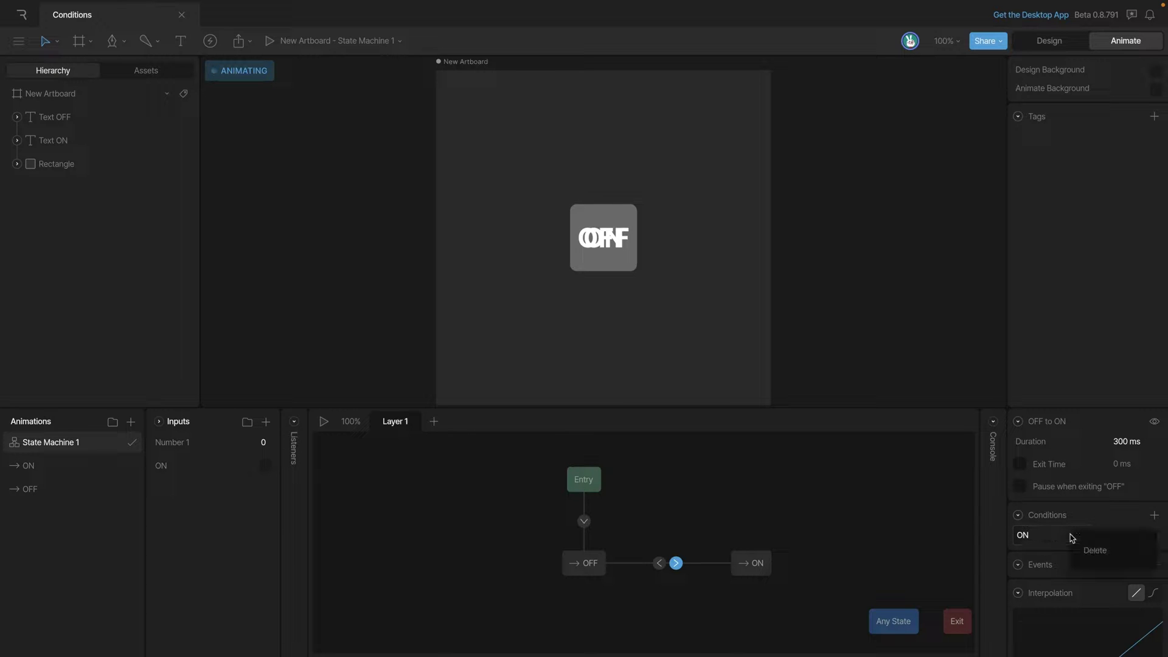
left_click(1087, 552)
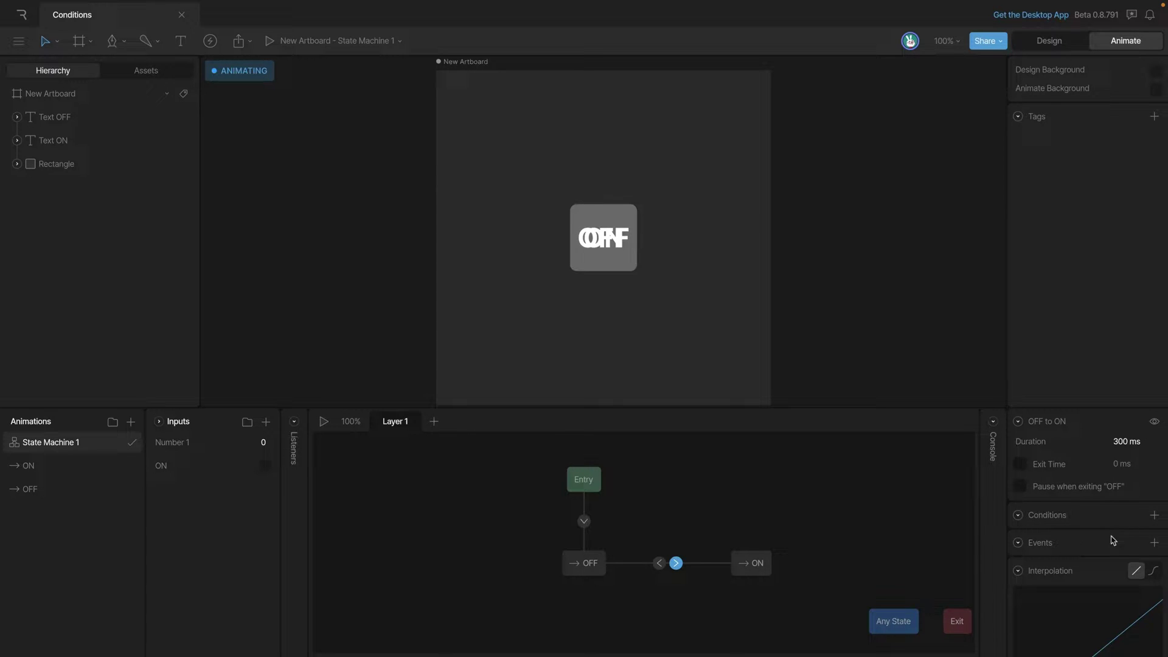
Step: Give the OFF to ON transition a Number 1 == 1 condition, then select the ON to OFF transition
left_click(1154, 515)
left_click(1073, 543)
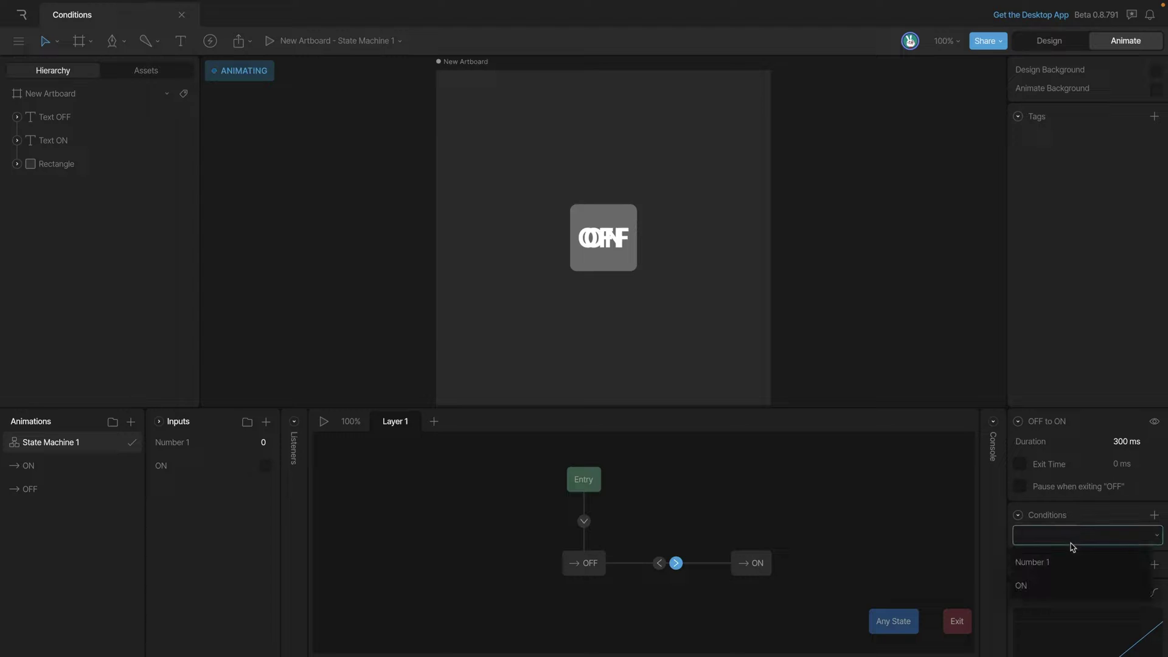
left_click(1064, 569)
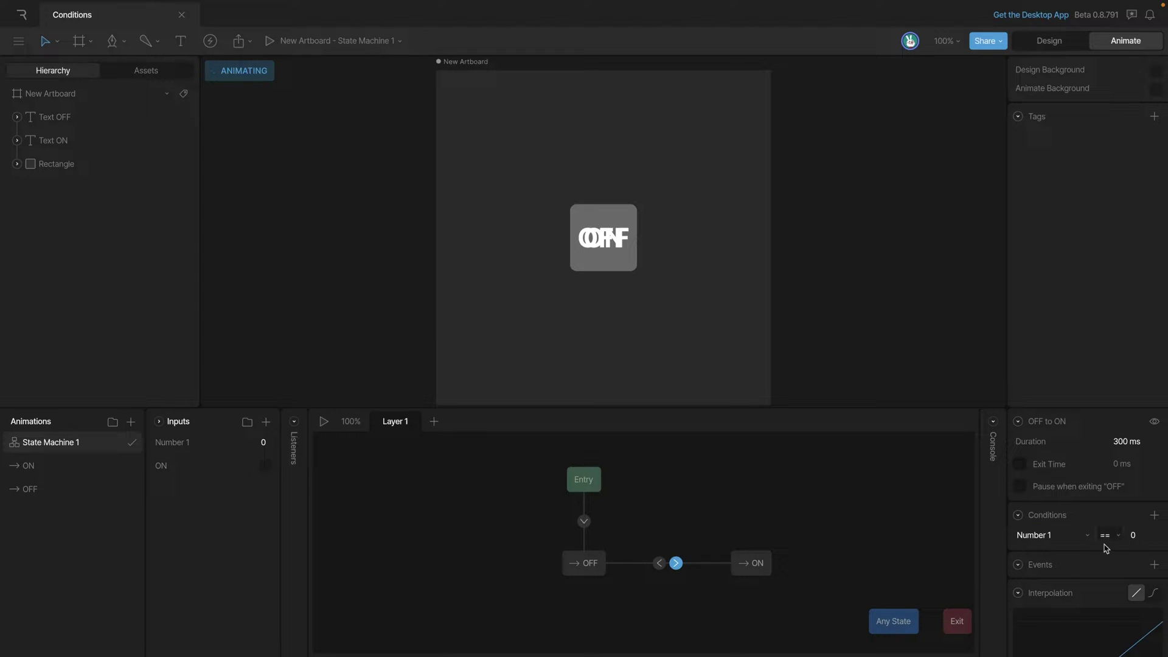
left_click(1135, 536)
type("1")
key("Return")
left_click(659, 563)
key("alt")
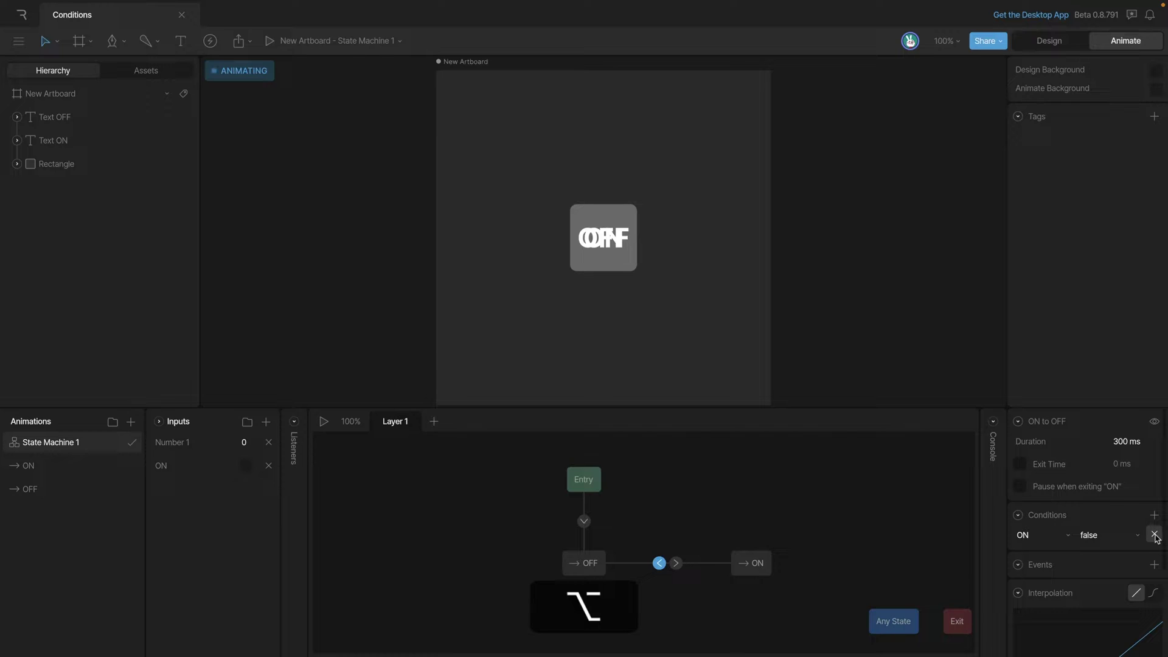
Step: Replace the ON = false condition with Number 1 == 0 and start the state machine
left_click(1155, 535)
left_click(1155, 514)
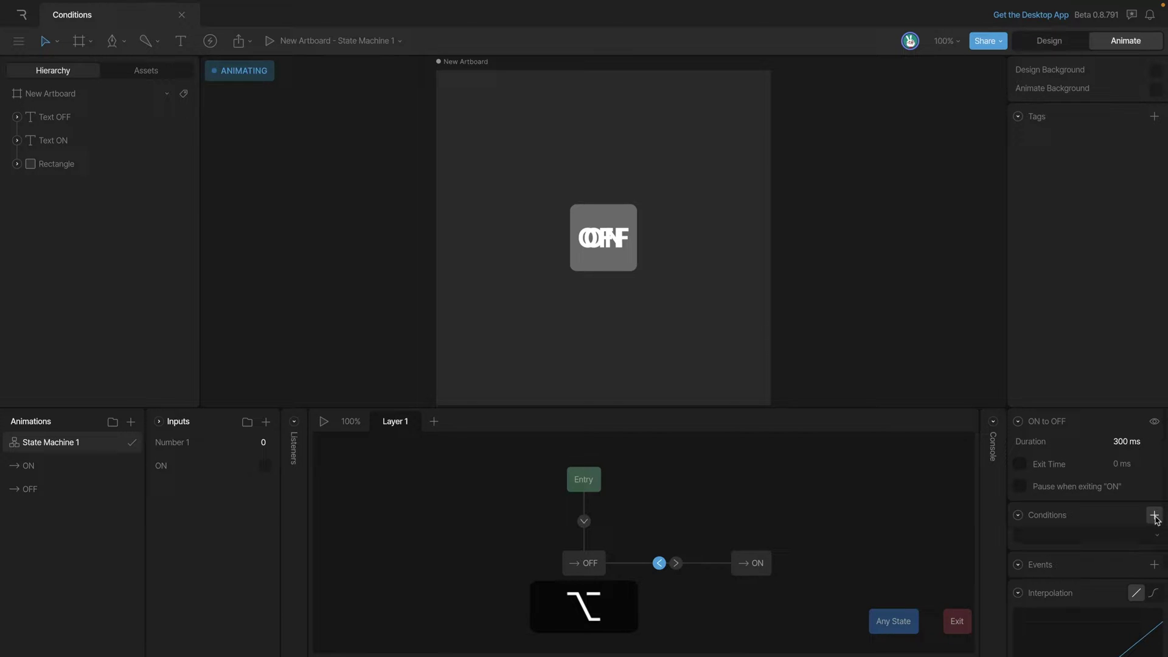
left_click(1116, 535)
left_click(1051, 562)
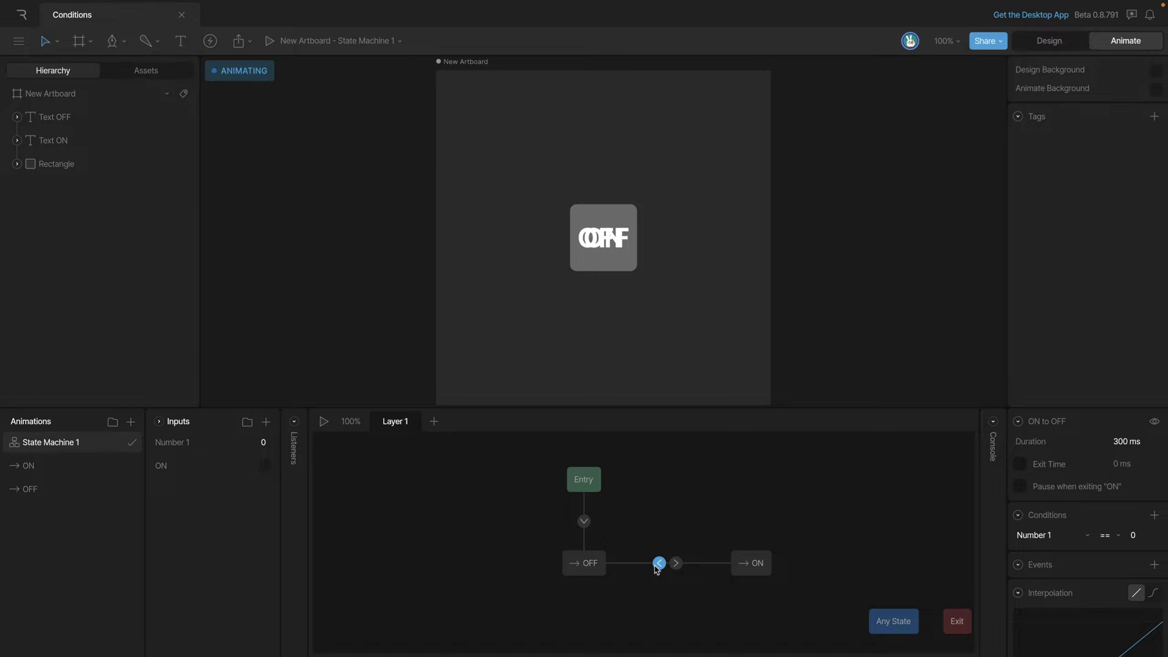
key("space")
Step: Set Number 1 to 1 to switch the button ON
left_click(258, 443)
type("1")
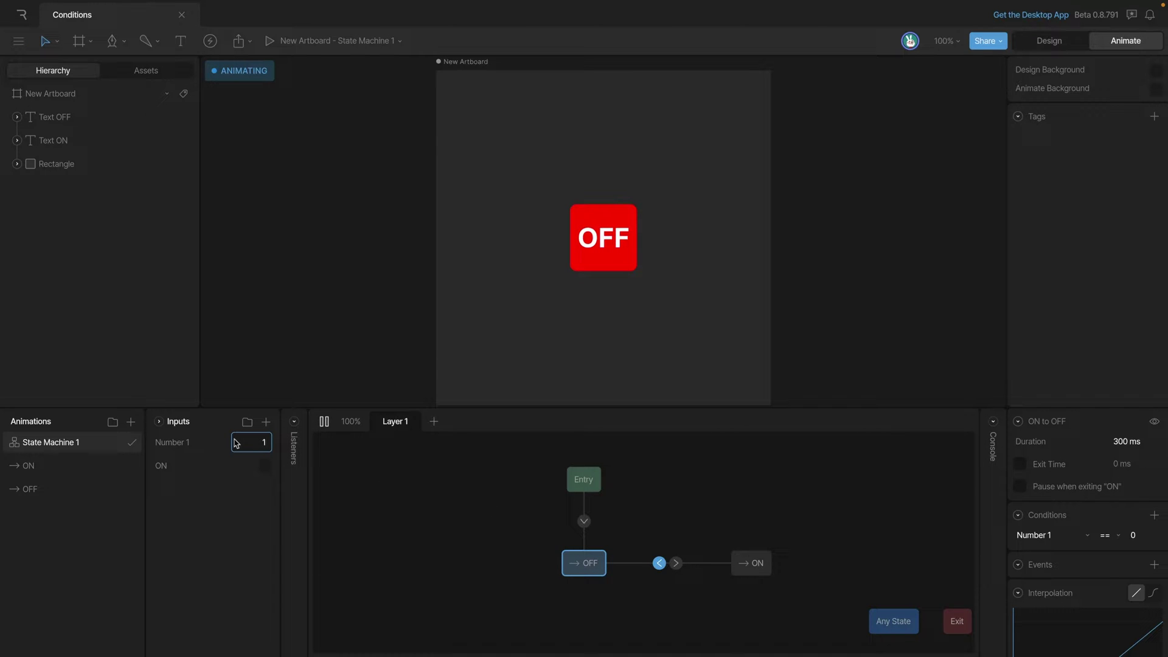
key("Return")
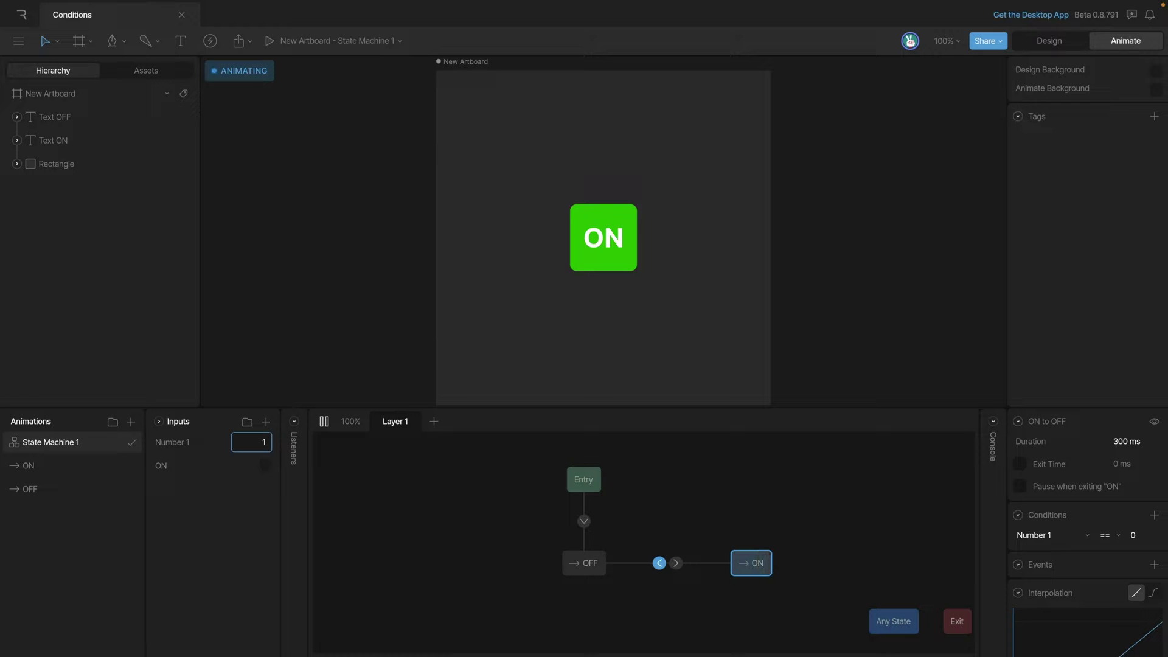
Step: Set Number 1 to 0 to switch OFF, stop playback, and open the comparison operator choices
left_click(266, 442)
type("0")
key("Return")
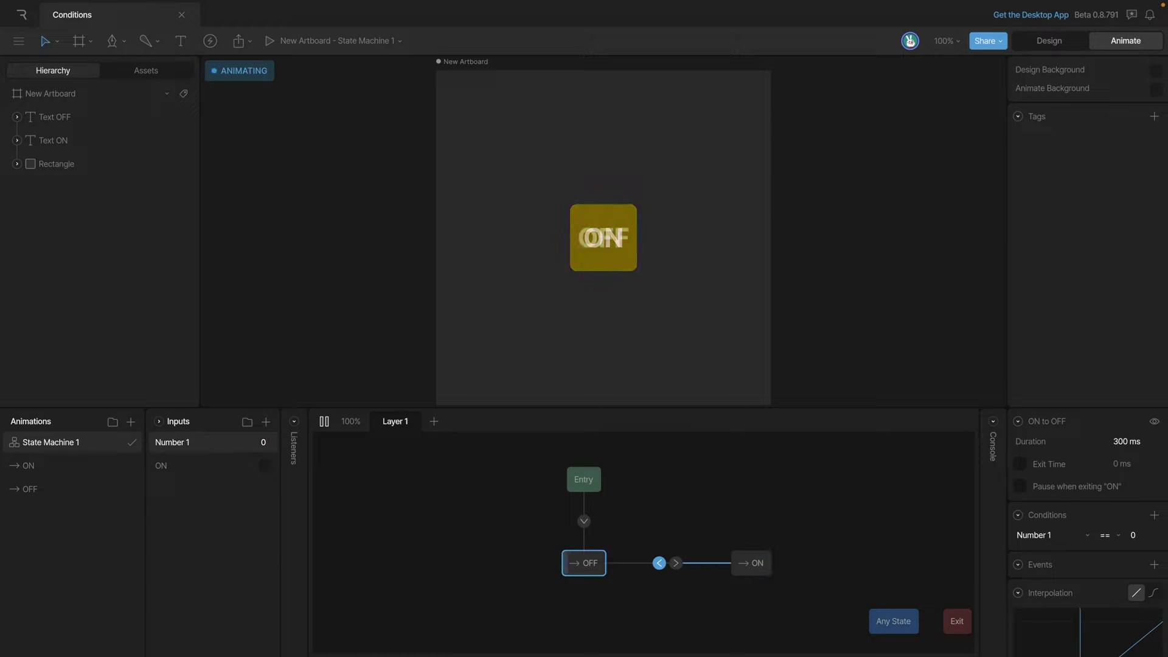
left_click(325, 421)
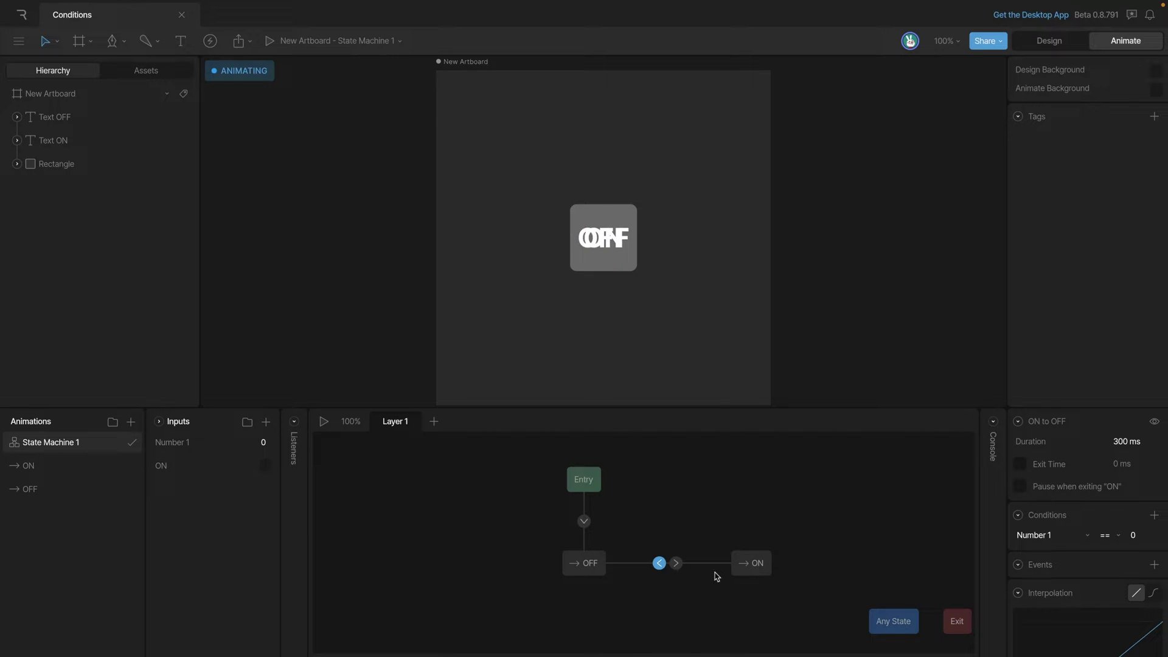
left_click(1109, 542)
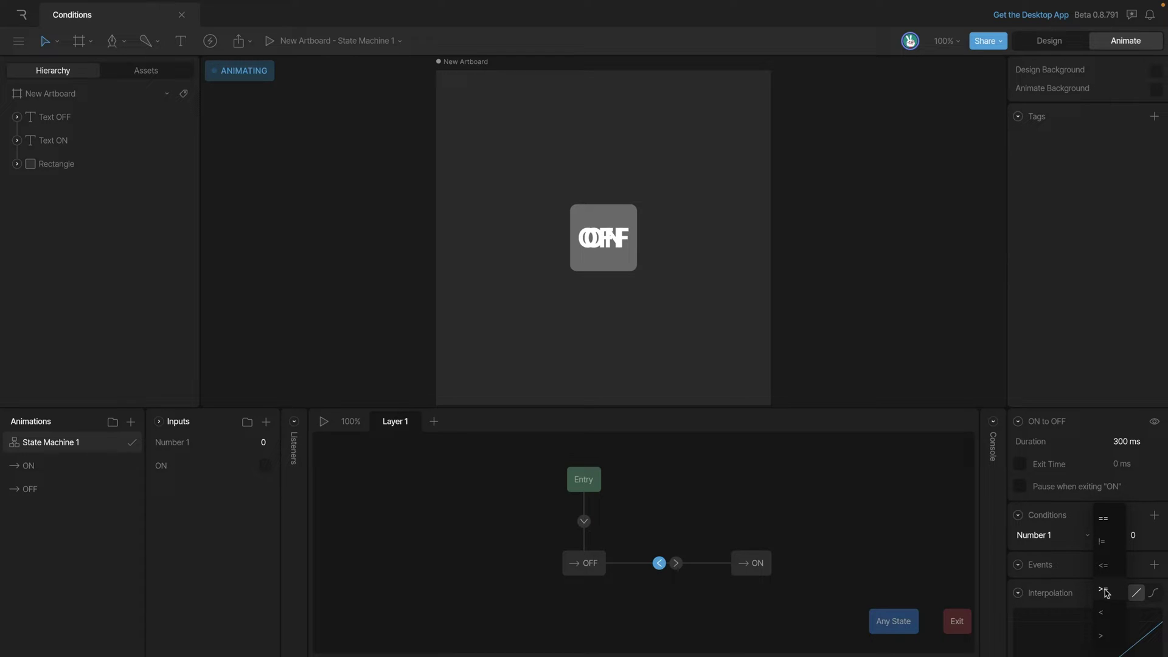
Step: Change the OFF-to-ON transition's condition operator from equals to greater-than (Number 1 >)
left_click(1103, 636)
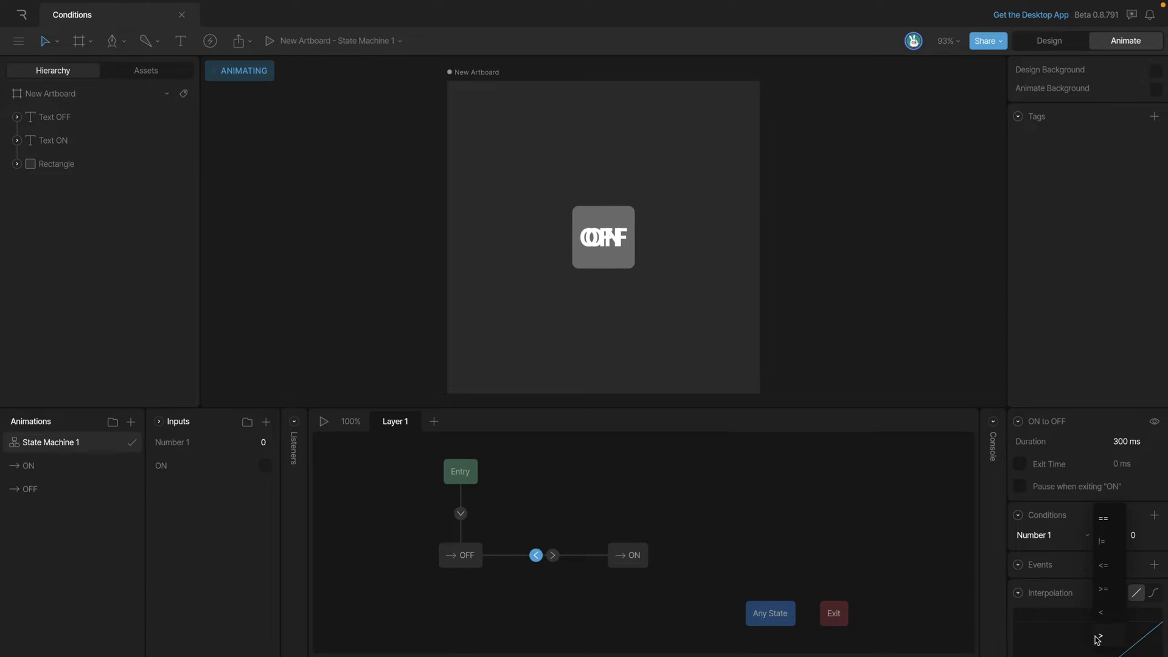
left_click(740, 528)
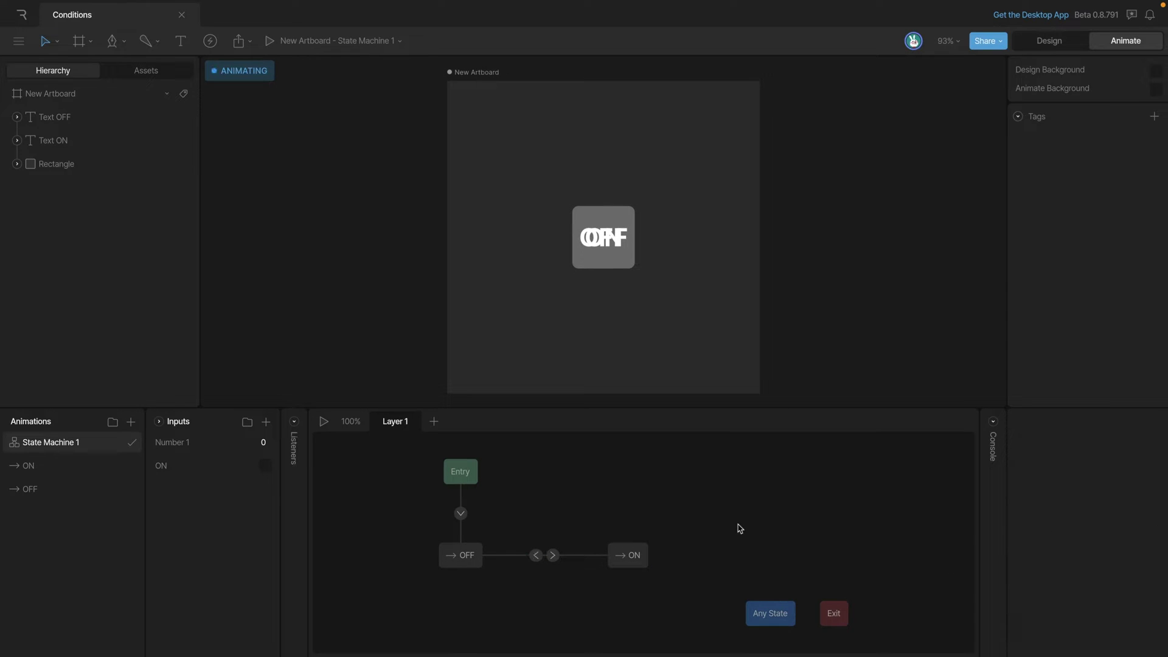
left_click(552, 555)
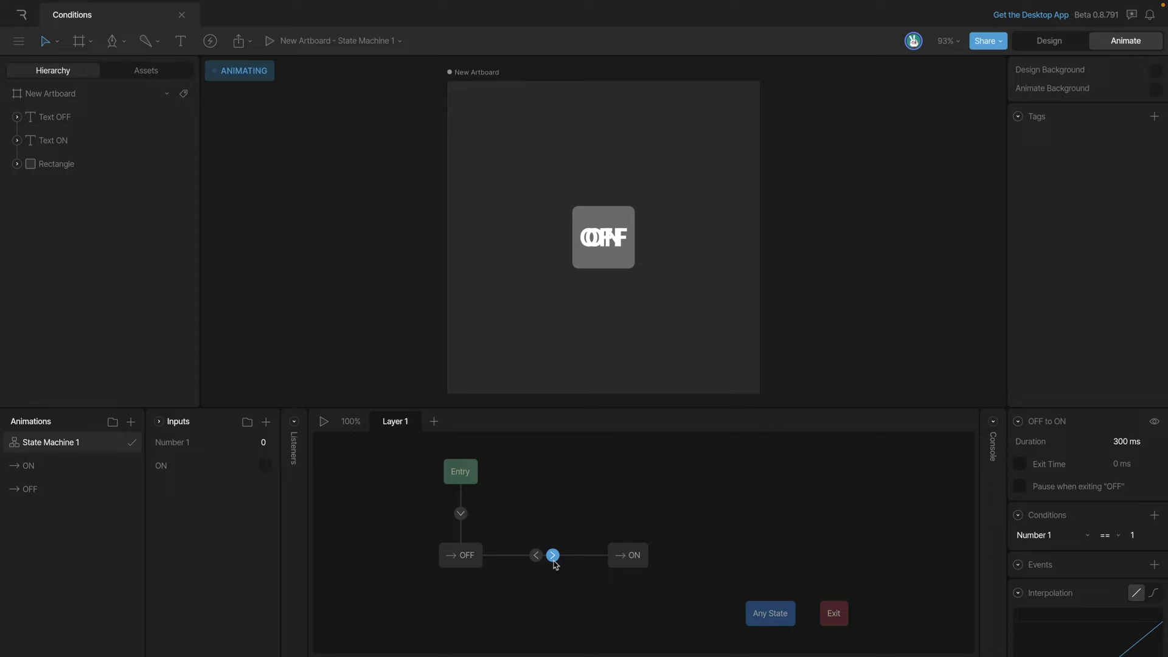
left_click(1104, 537)
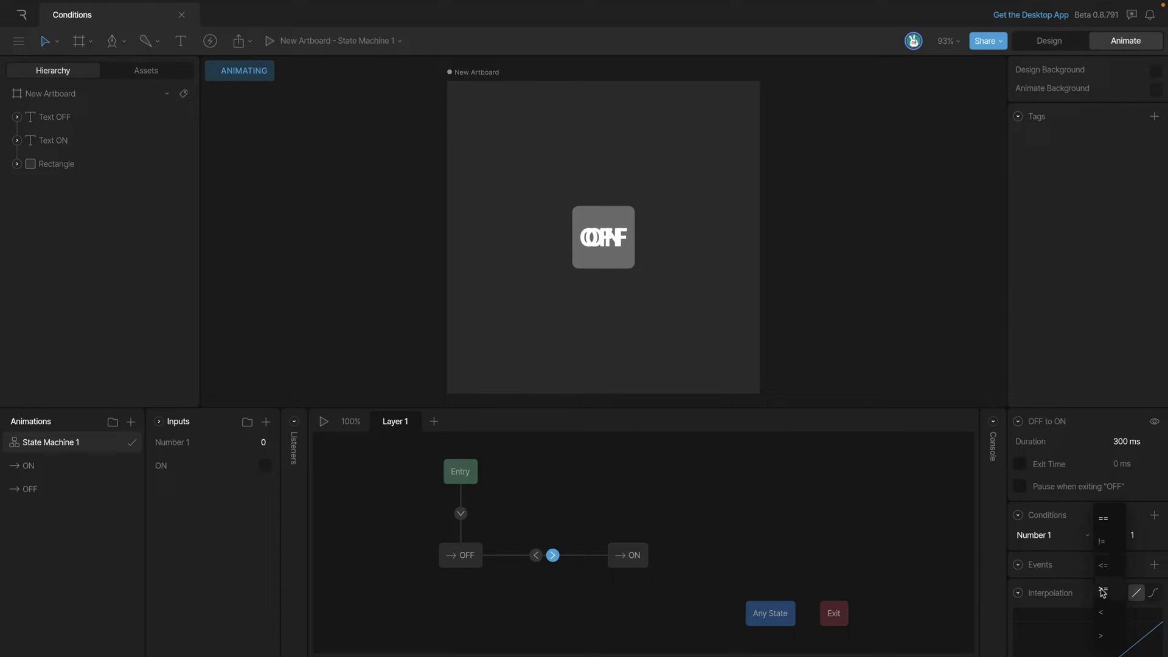
left_click(1102, 637)
left_click(1131, 536)
left_click(573, 507)
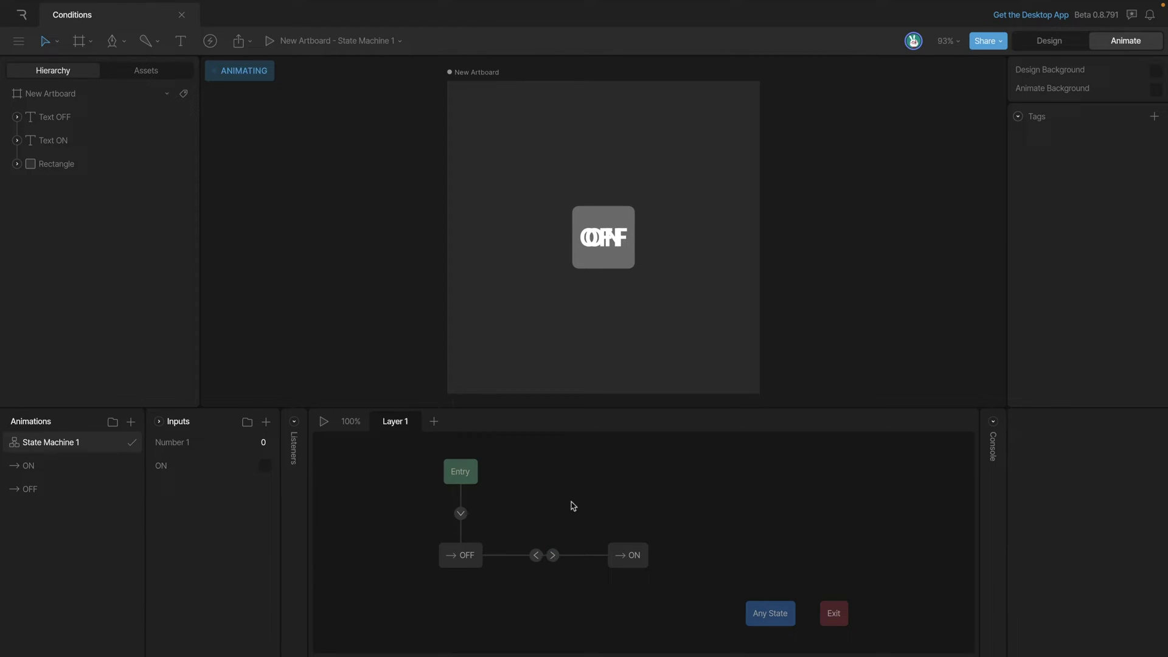
left_click(323, 421)
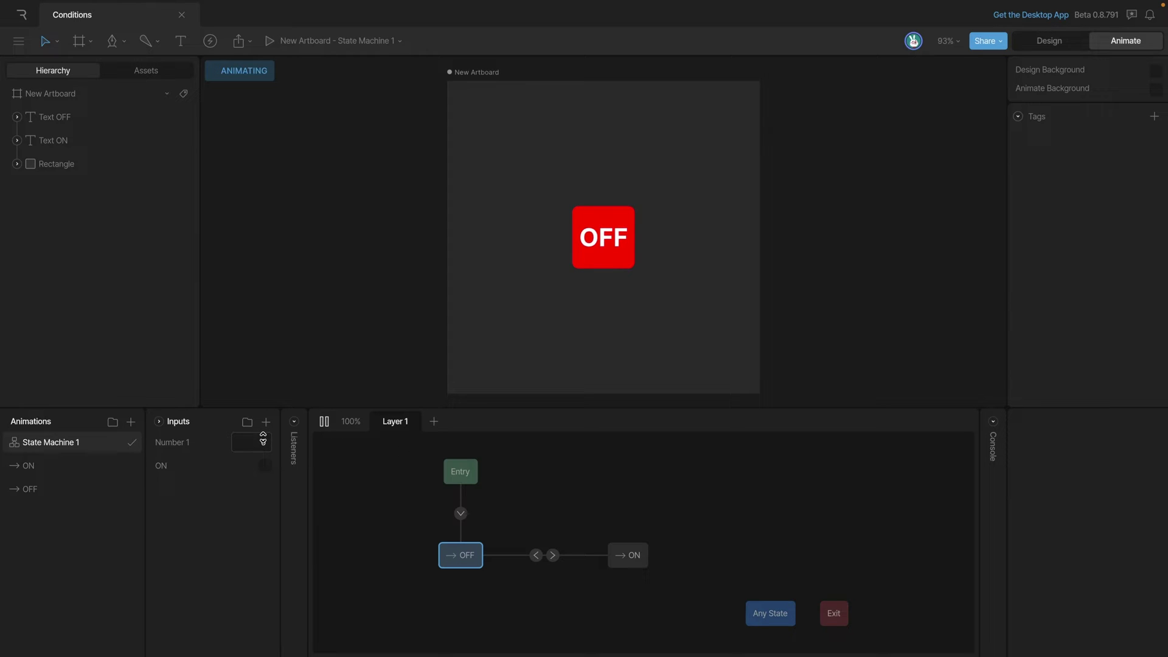
left_click(249, 439)
left_click(248, 443)
type("11")
key("Return")
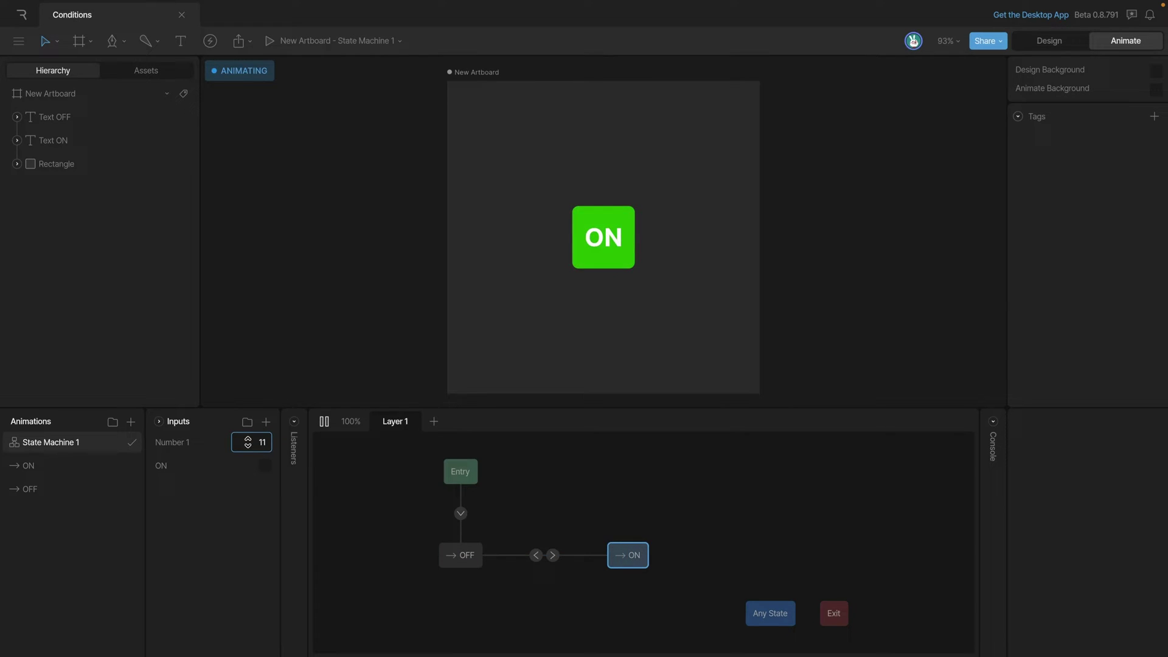
key("space")
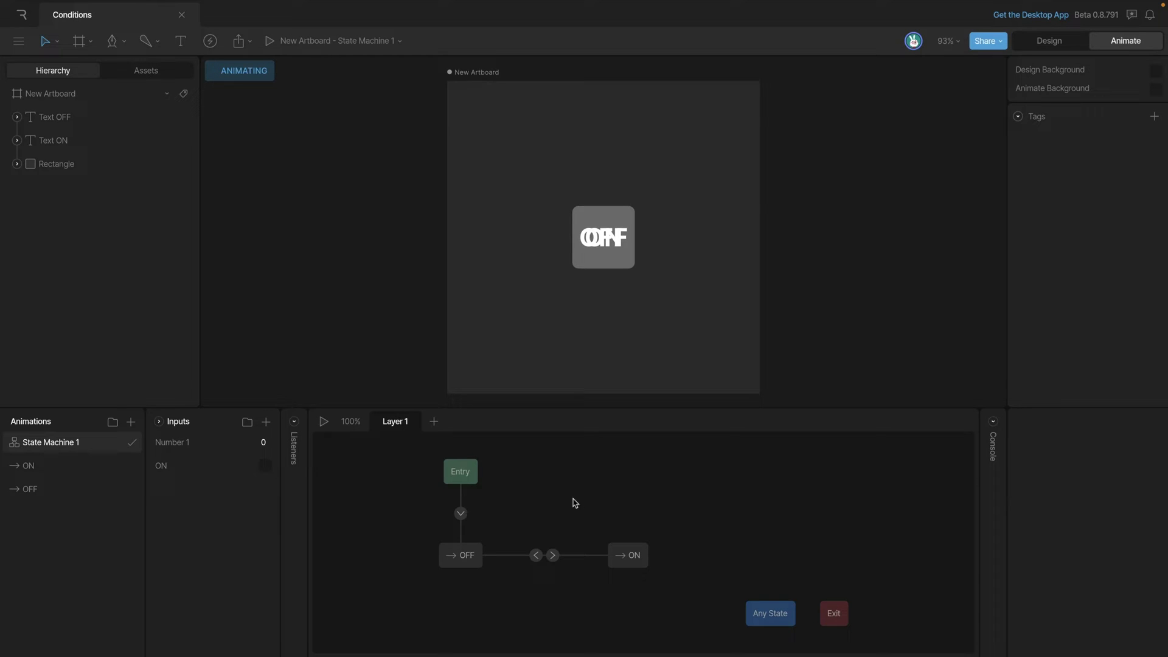
Step: Add a Trigger input to the state machine named 'Trigger ON'
left_click(266, 421)
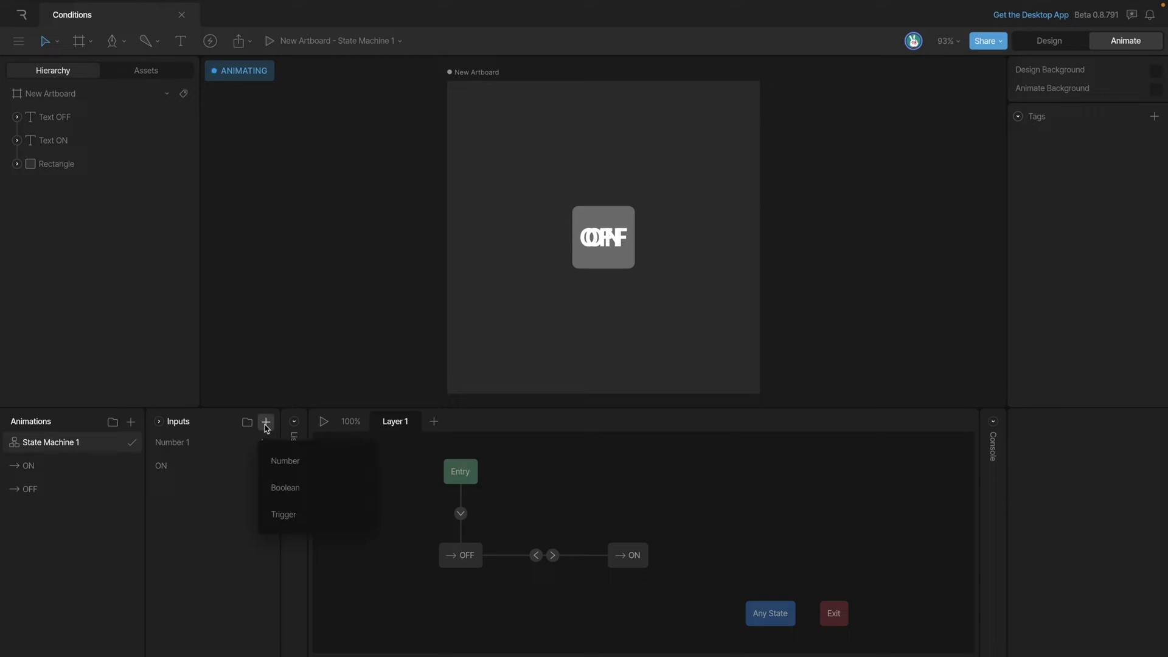
left_click(284, 515)
double_click(200, 443)
left_click(201, 444)
key("BackSpace")
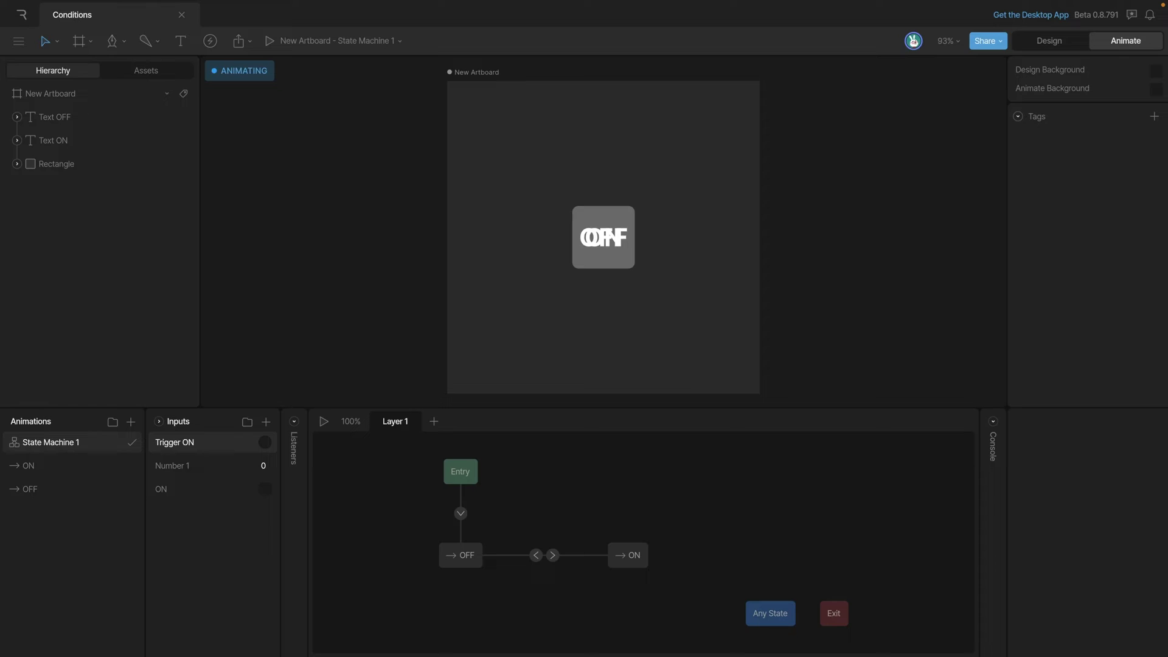
Step: Add a second Trigger input named 'Trigger OFF'
left_click(266, 422)
left_click(284, 522)
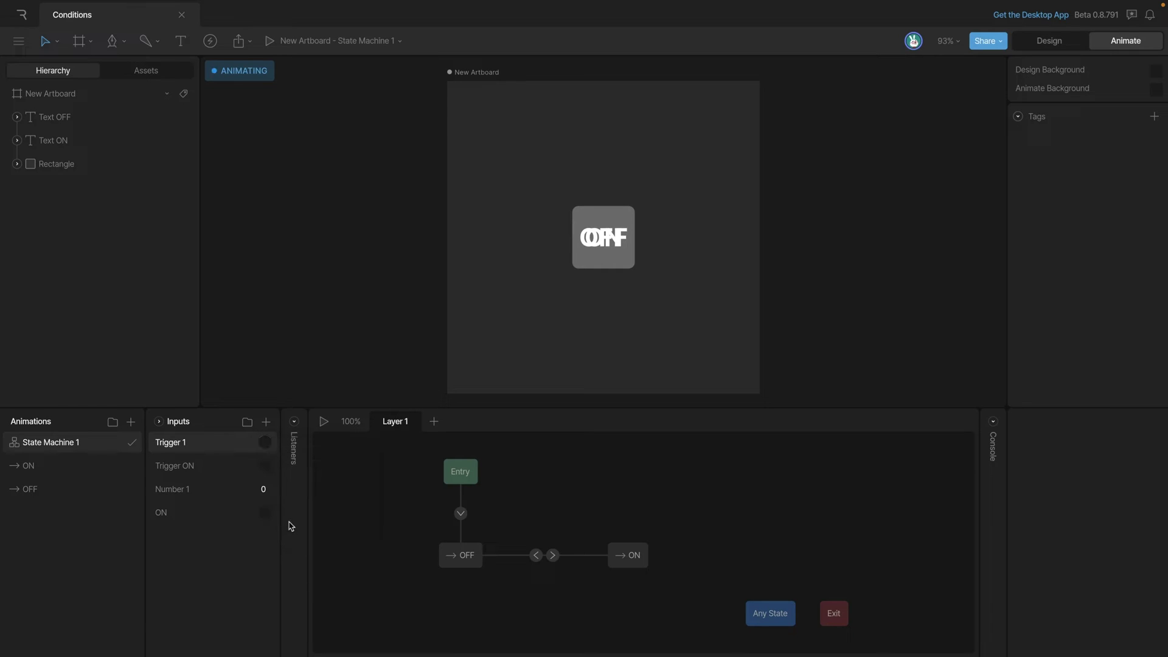
double_click(187, 444)
left_click(188, 444)
type("OFF")
key("Return")
left_click(554, 556)
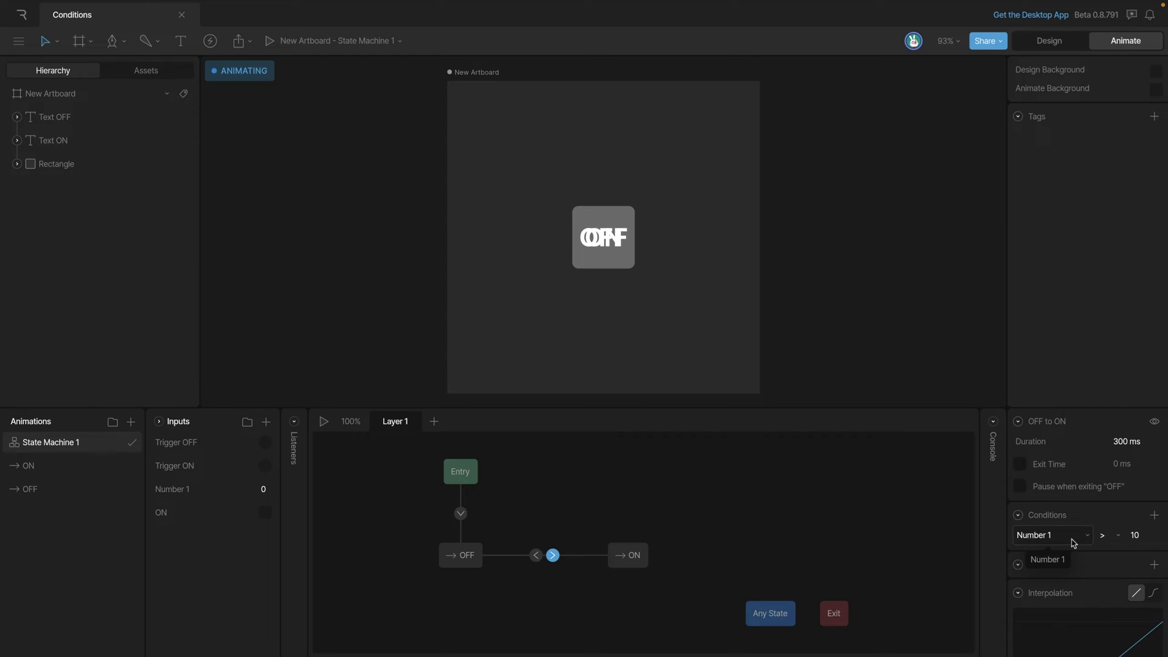
Step: Replace the OFF-to-ON transition's Number 1 > 10 condition with Trigger ON
key("Delete")
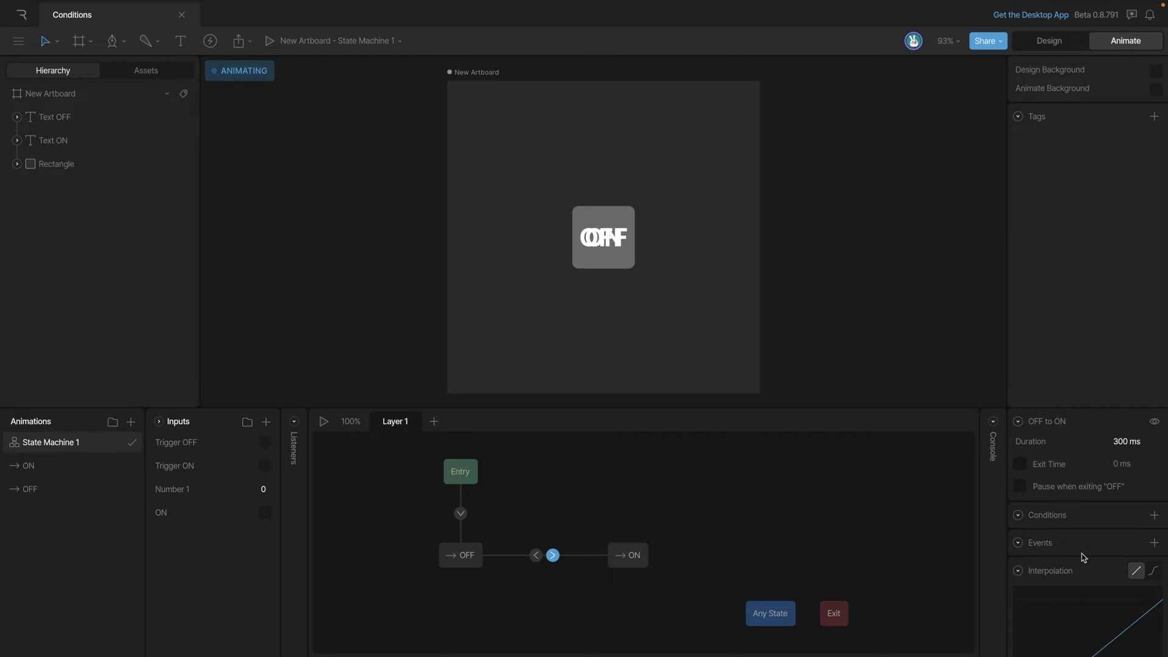
left_click(1154, 516)
left_click(1120, 535)
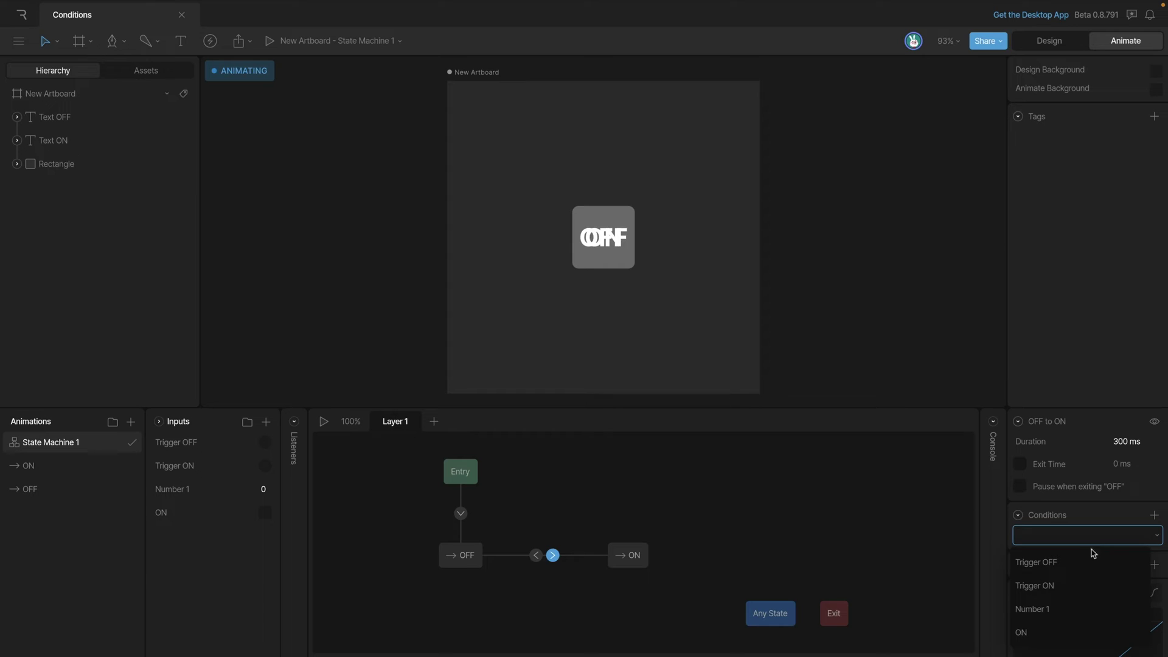
left_click(1047, 586)
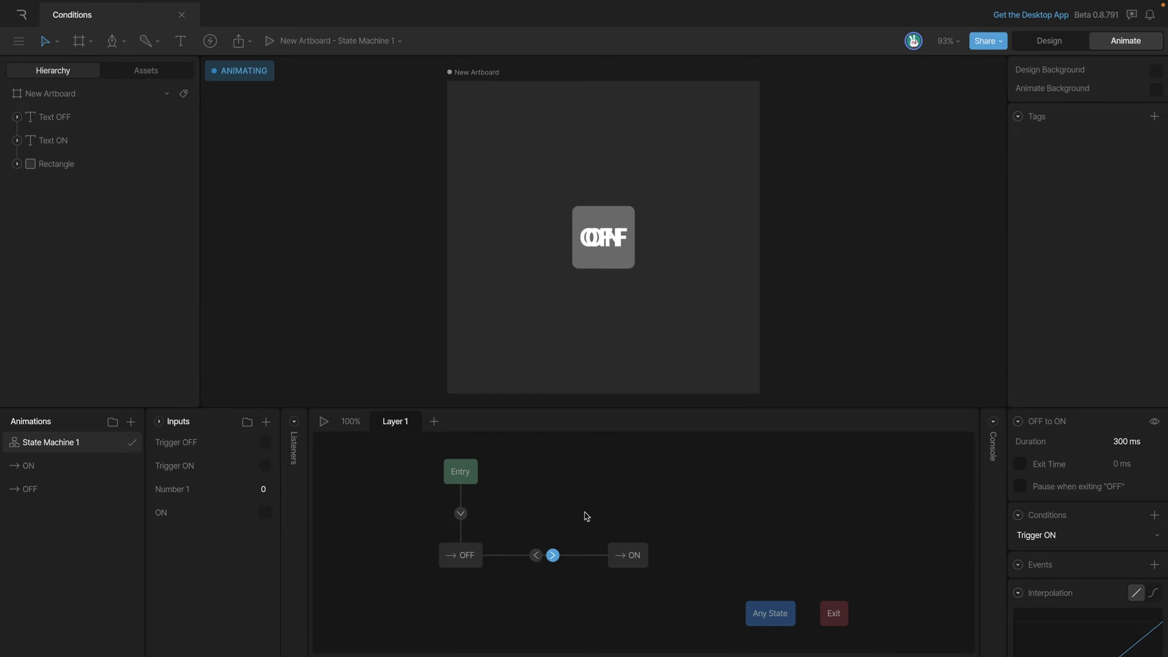
Step: Replace the ON-to-OFF transition's Number 1 condition with Trigger OFF
left_click(536, 555)
right_click(1117, 542)
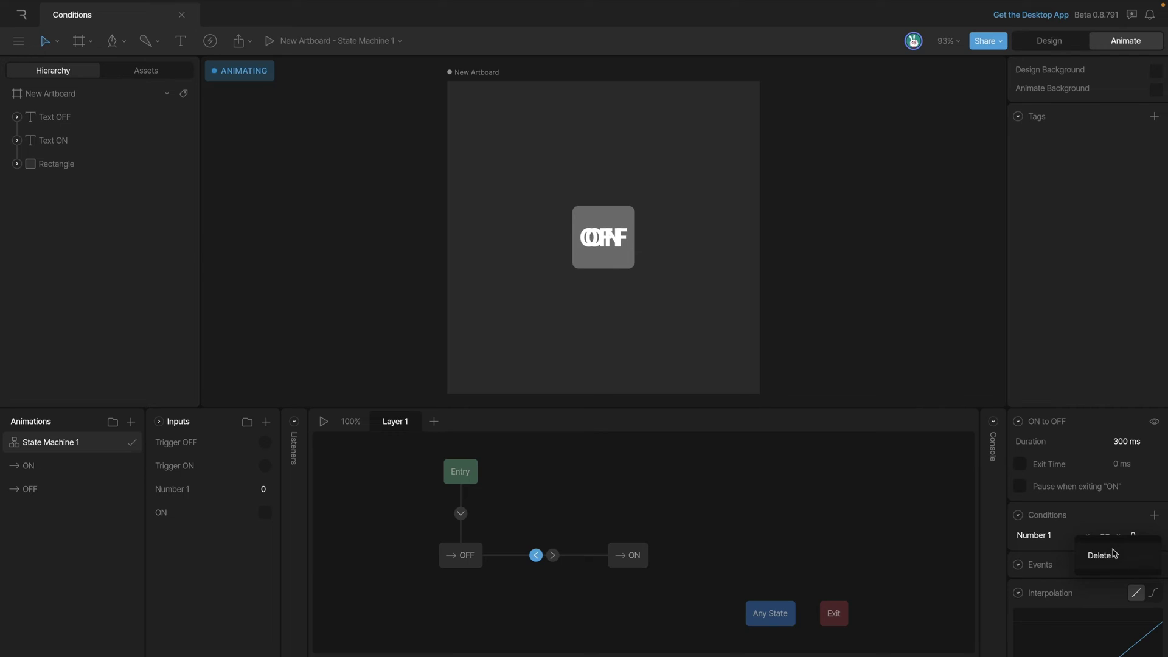
left_click(1113, 553)
left_click(1154, 515)
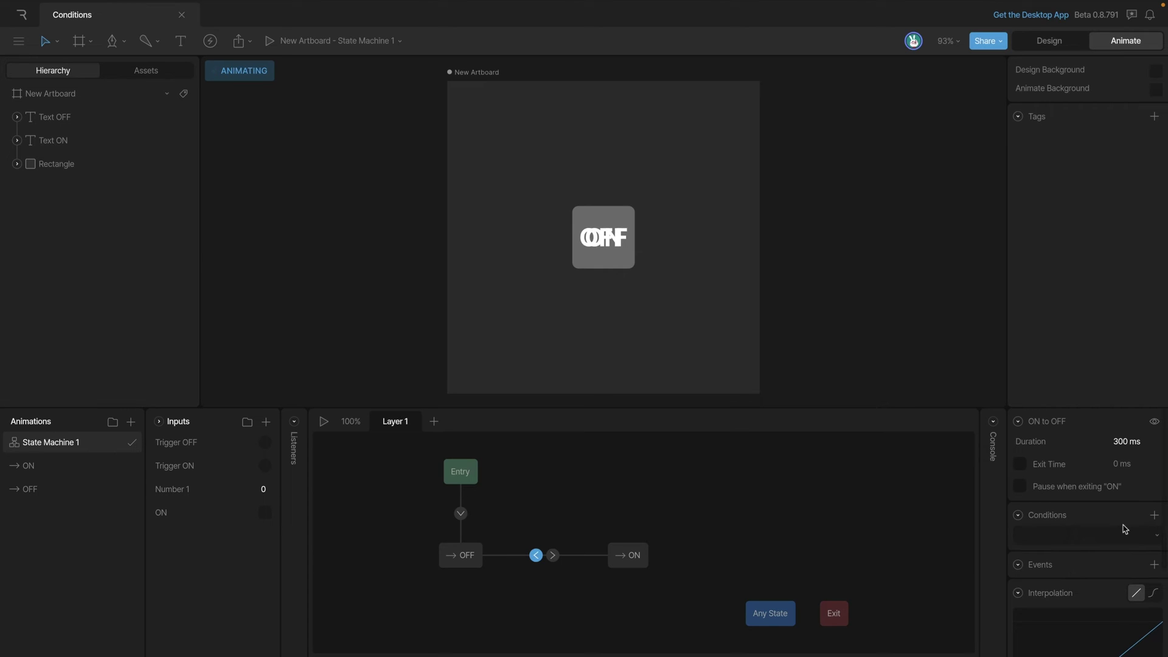
left_click(1074, 544)
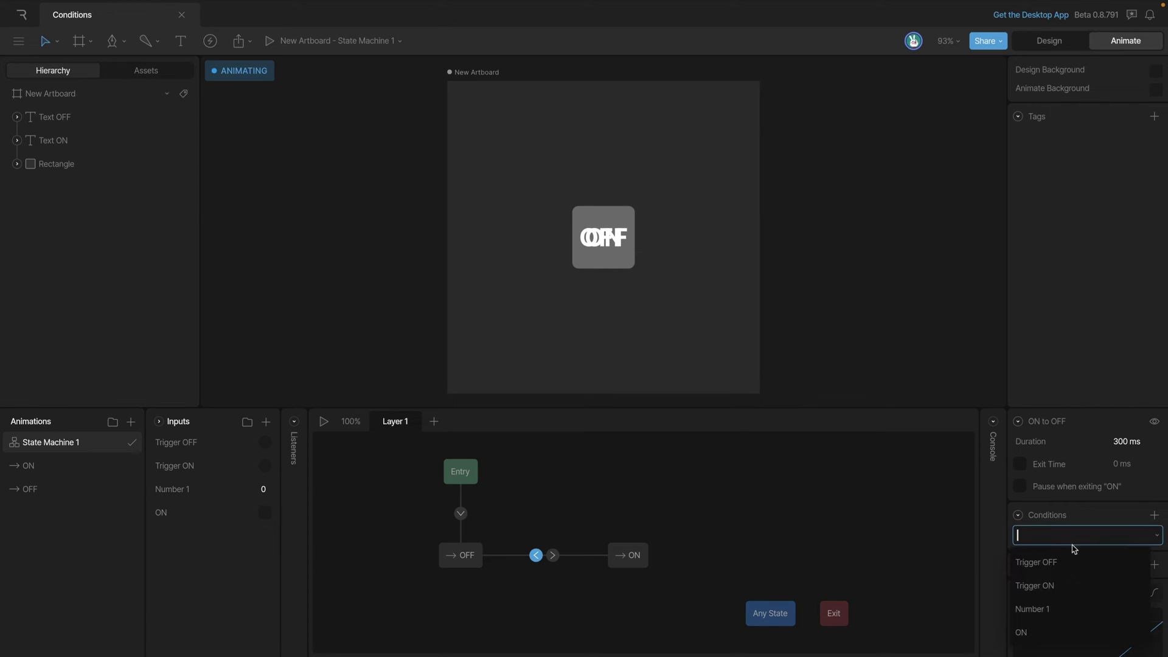
left_click(1044, 562)
left_click(446, 455)
Step: Run the preview and fire Trigger ON, Trigger OFF, then Trigger ON, leaving the button green ON
left_click(323, 422)
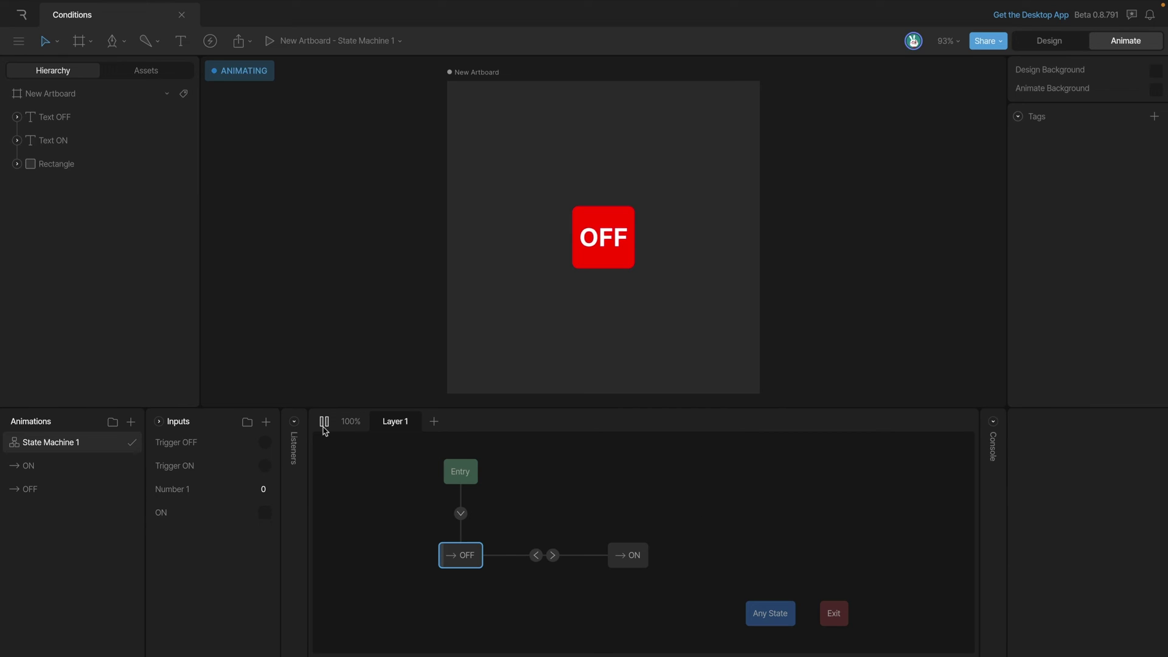
left_click(266, 466)
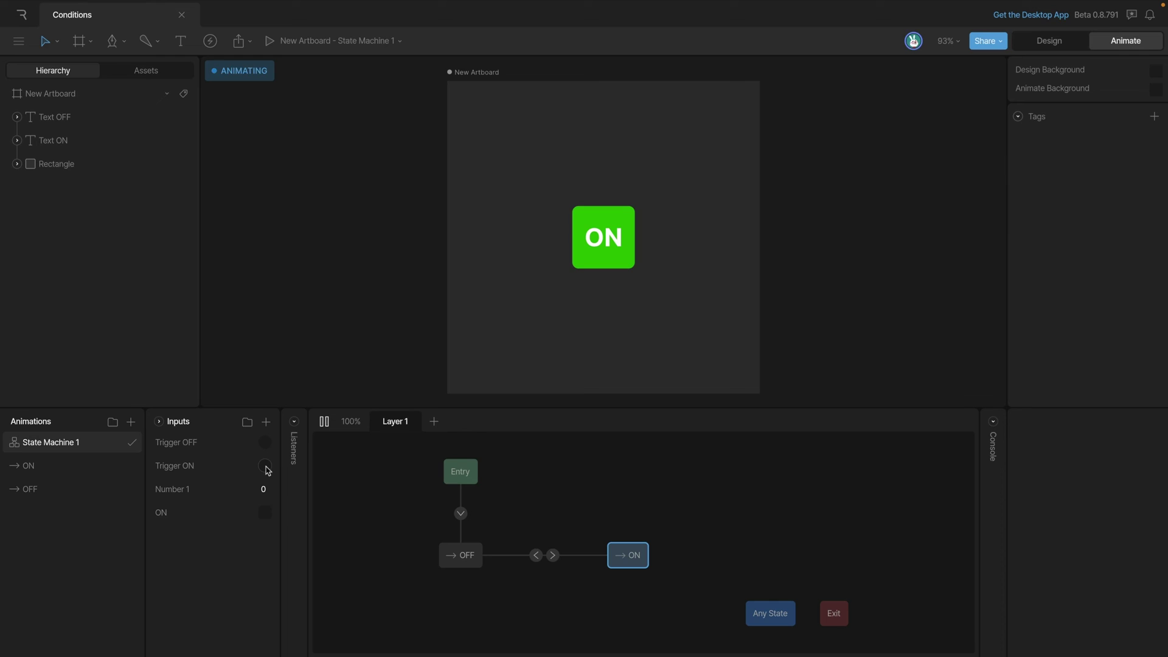
left_click(264, 444)
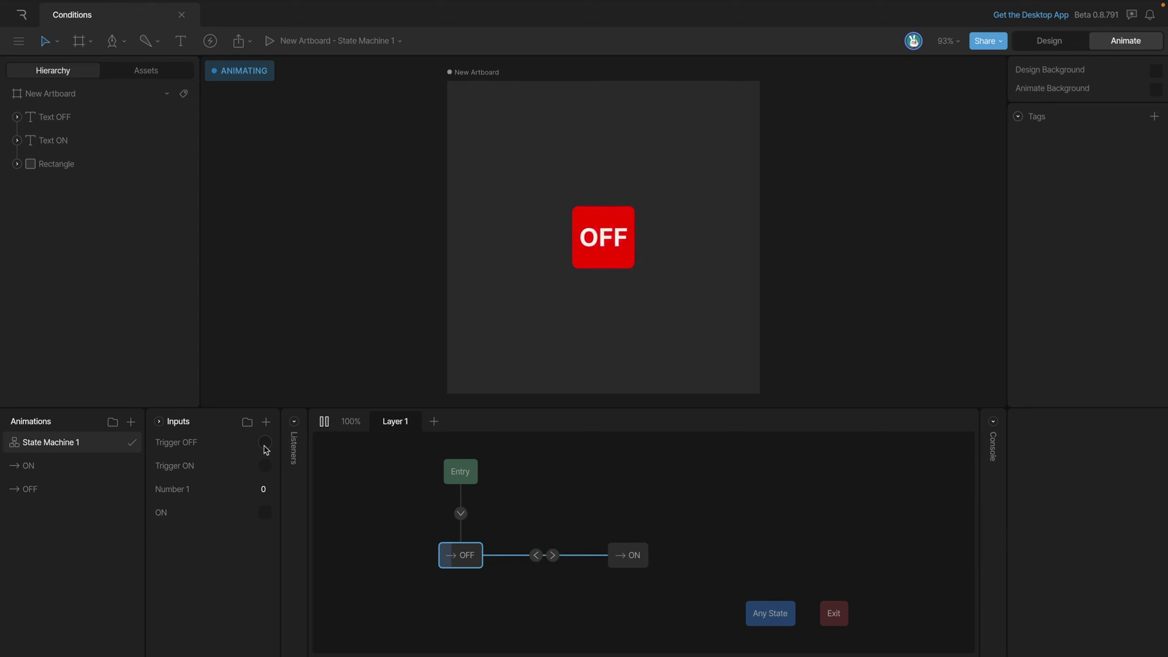
left_click(265, 466)
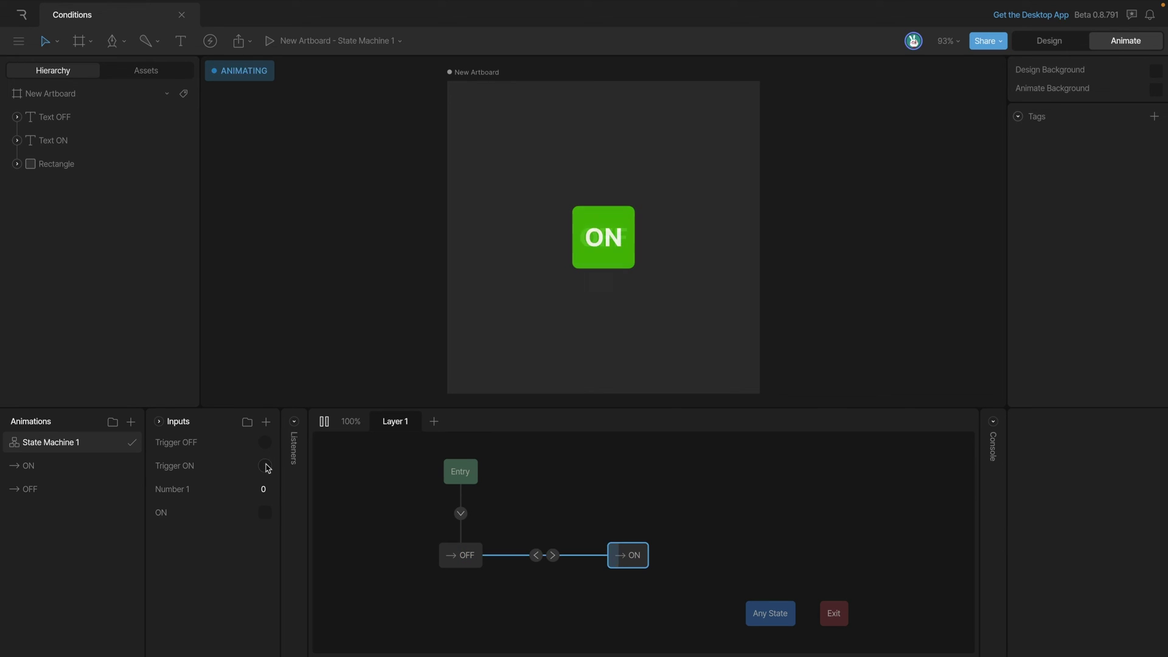